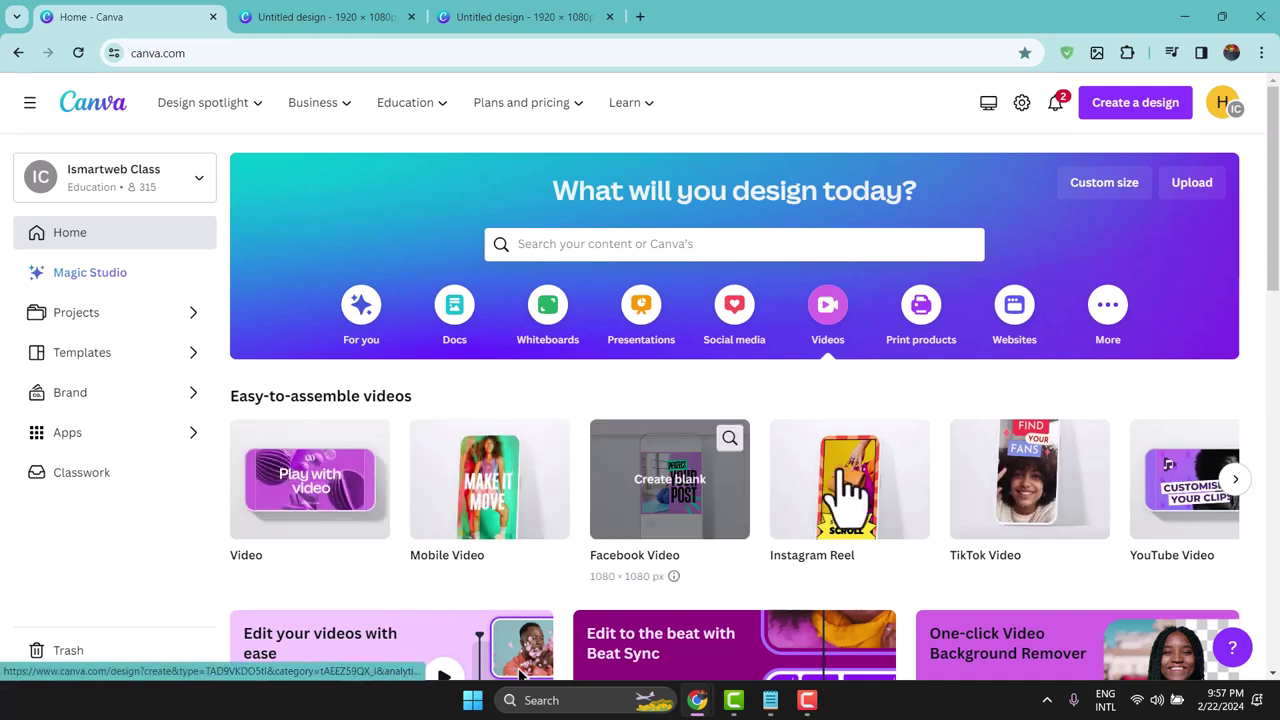
Step: Create a blank Video design and upload all the pictures from the mypic folder
{"action": "left_click", "coordinate": [306, 480]}
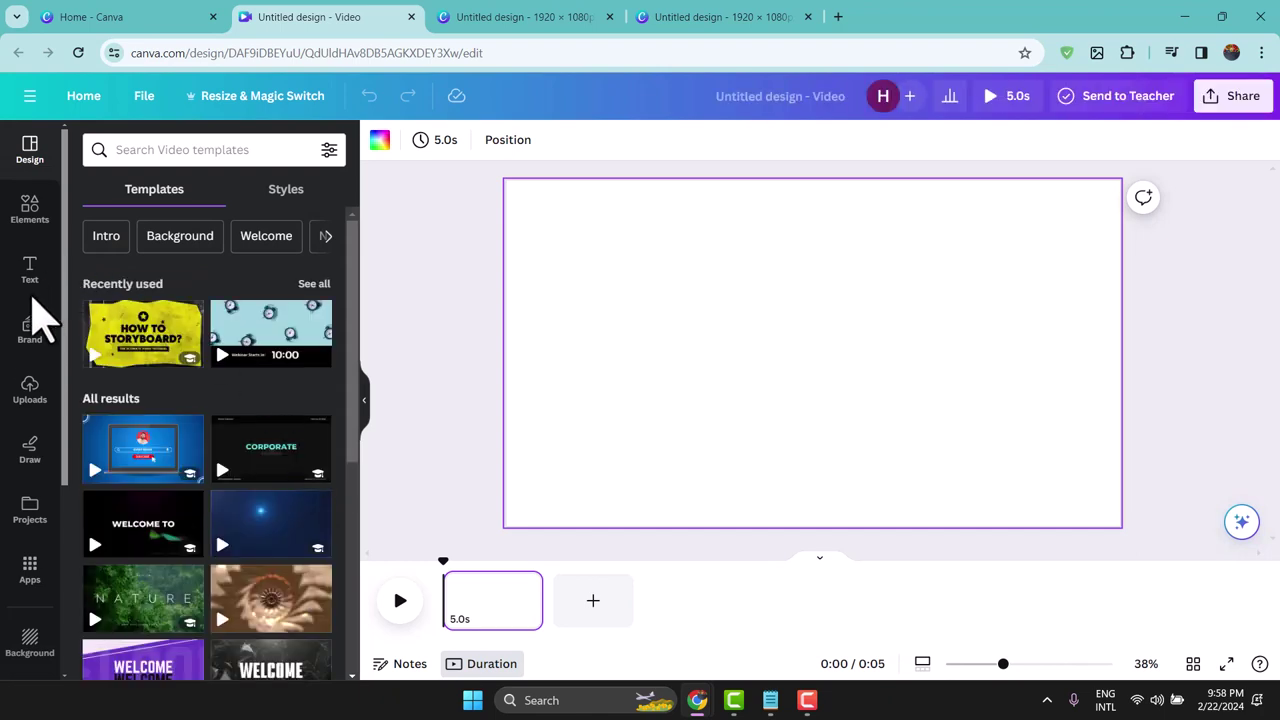
{"action": "left_click", "coordinate": [31, 392]}
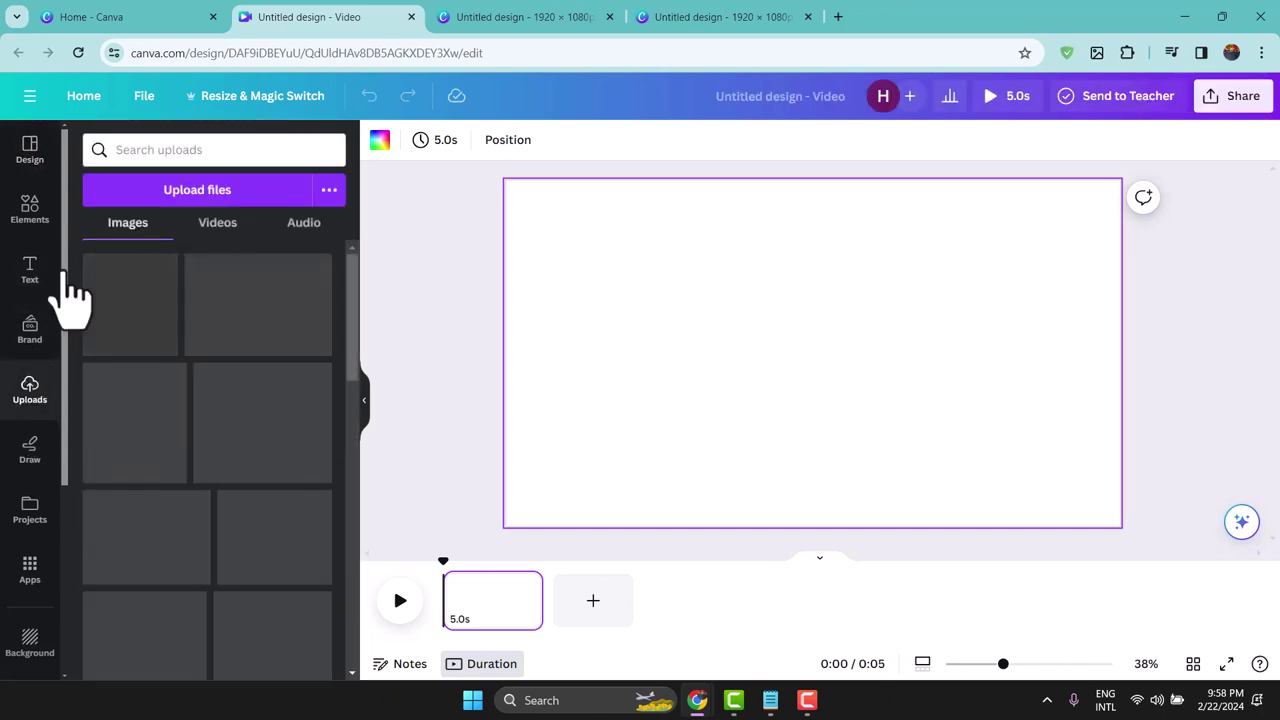
{"action": "left_click", "coordinate": [210, 198]}
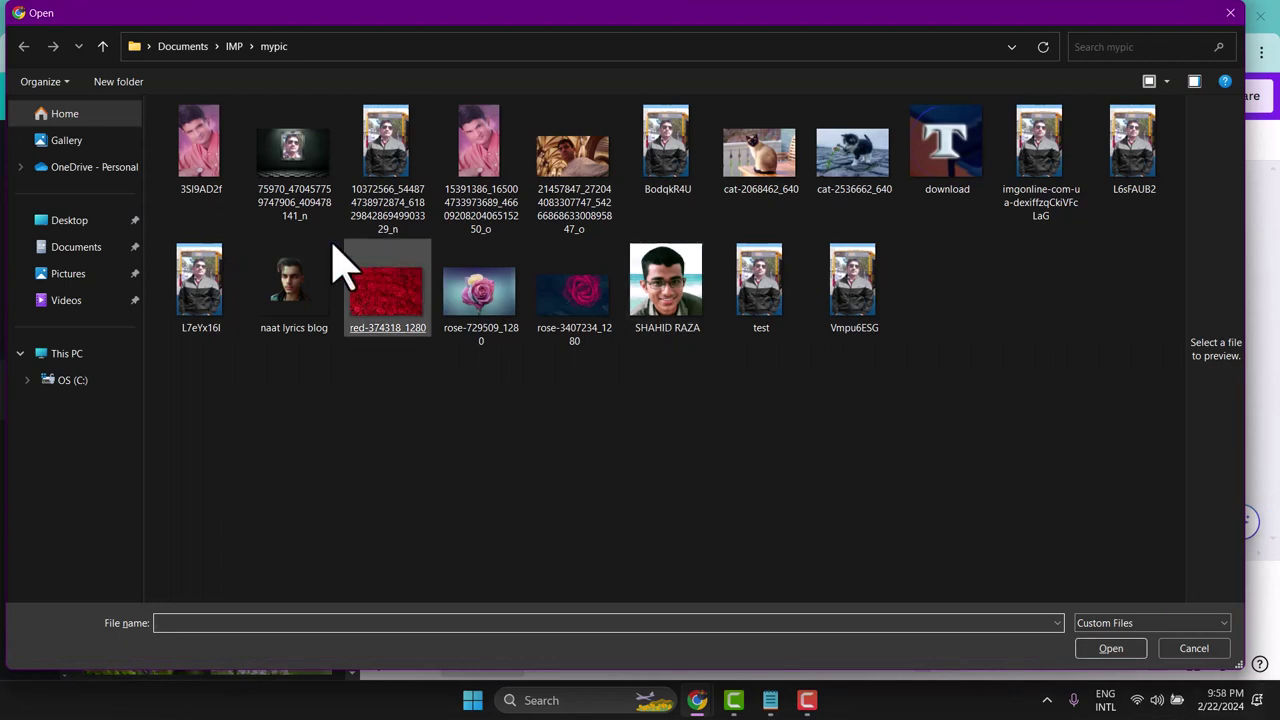
{"action": "left_click_drag", "start_coordinate": [152, 100], "coordinate": [1136, 372]}
{"action": "left_click", "coordinate": [1110, 648]}
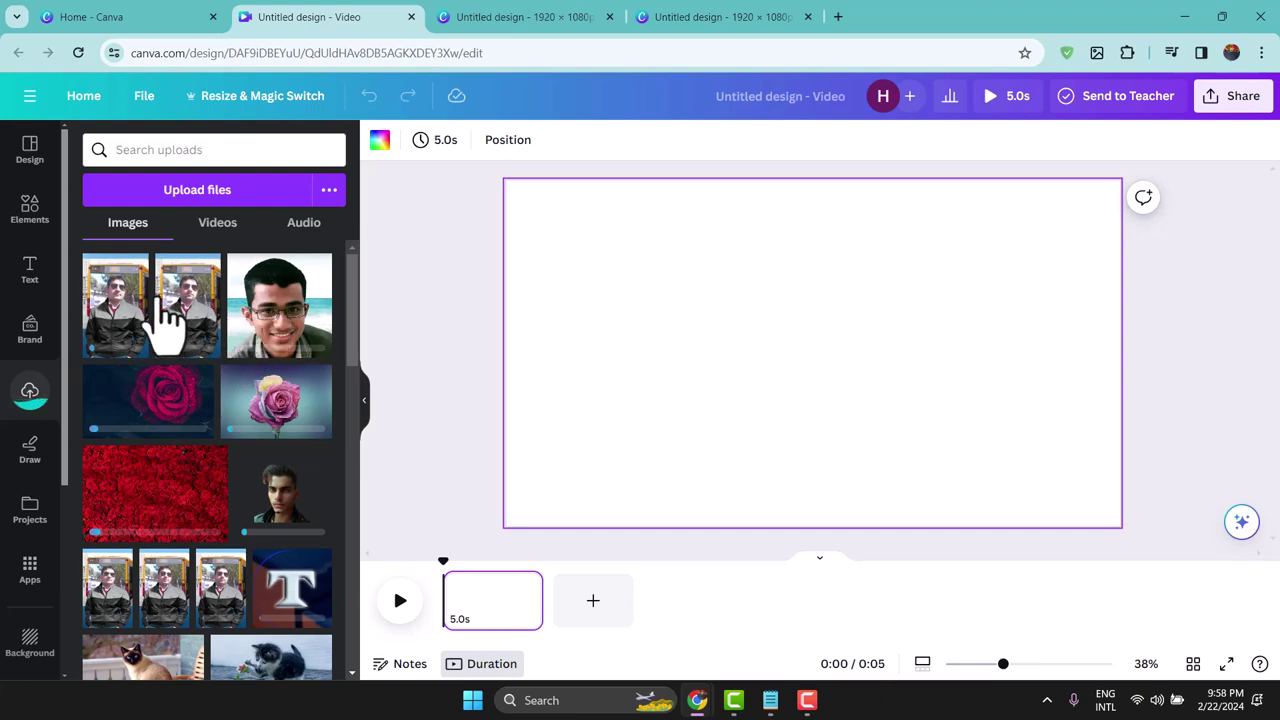
Step: Add the uploaded photo of the man in sunglasses to the first page and set it as the background
{"action": "left_click", "coordinate": [120, 315]}
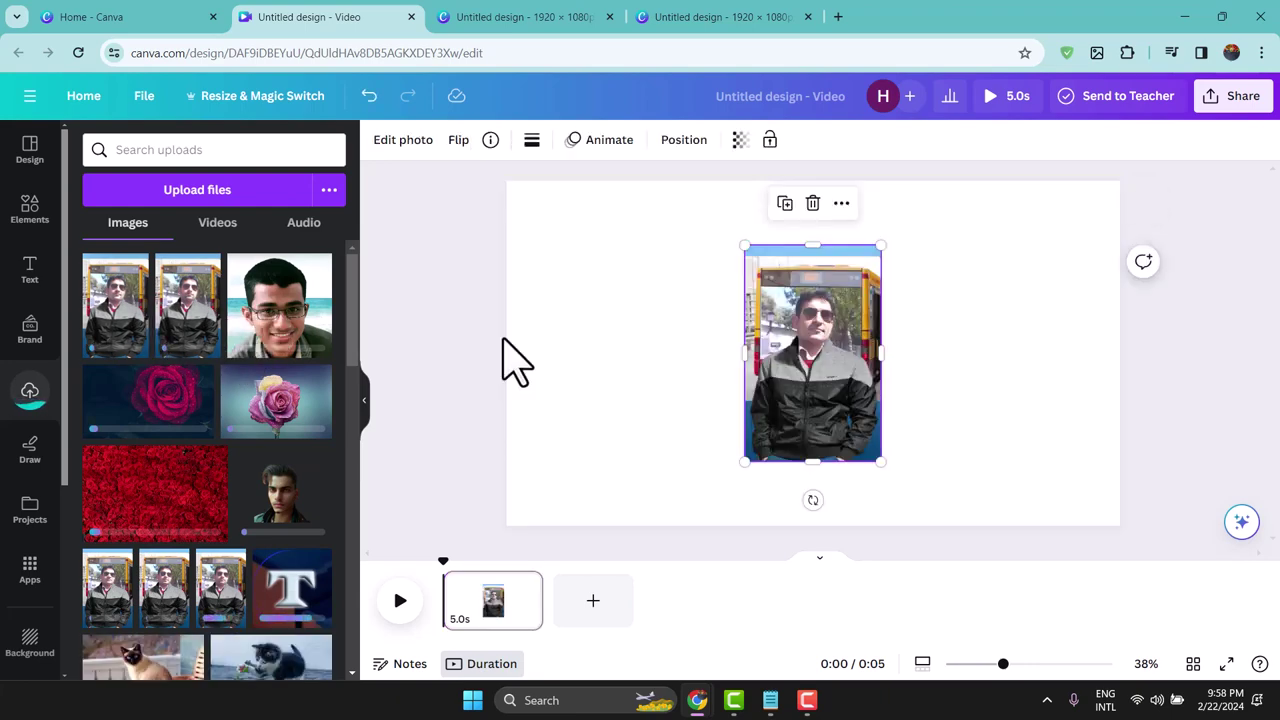
{"action": "left_click_drag", "start_coordinate": [806, 363], "coordinate": [706, 303]}
{"action": "right_click", "coordinate": [706, 300]}
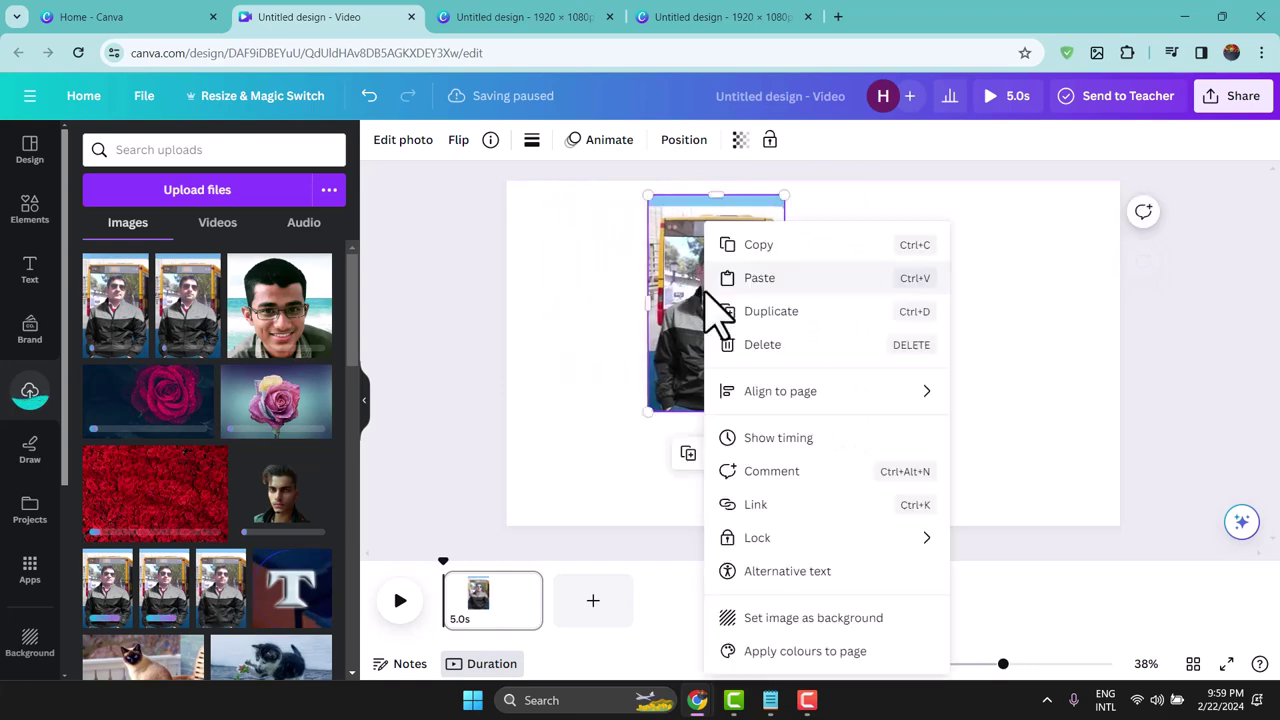
{"action": "left_click", "coordinate": [789, 620]}
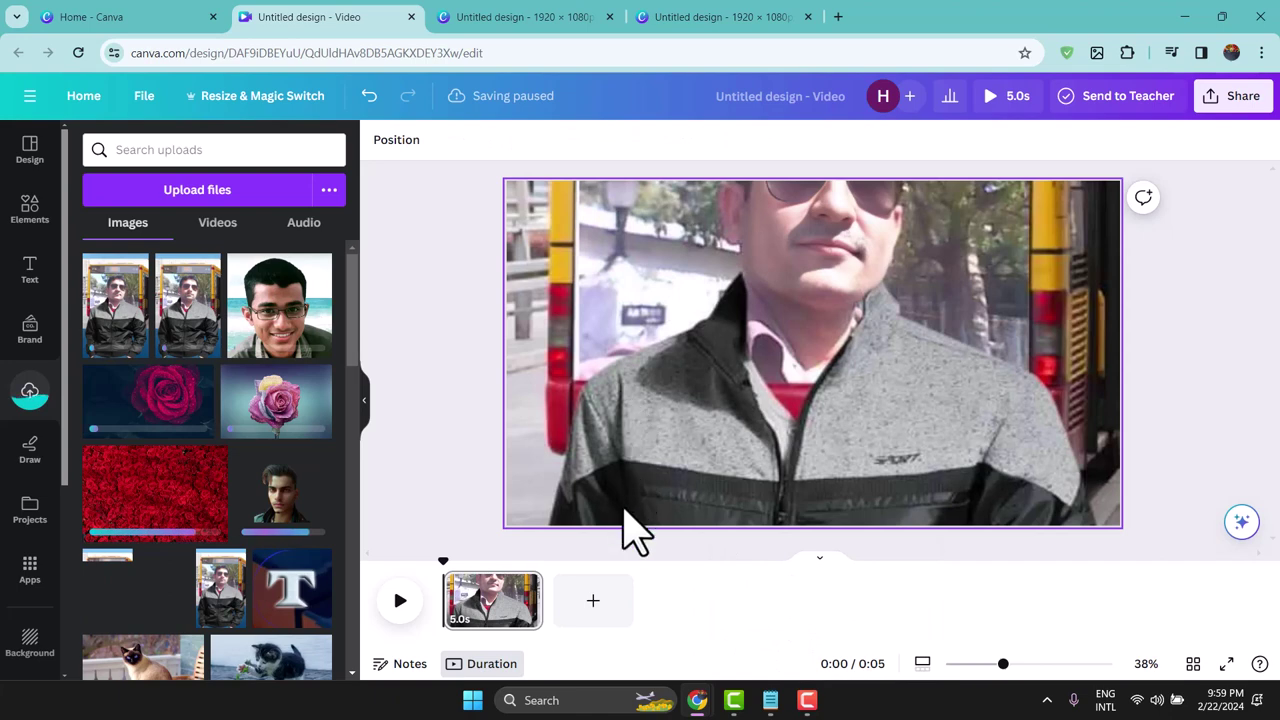
Step: Add a second page with the red roses image set as its background
{"action": "left_click", "coordinate": [596, 612]}
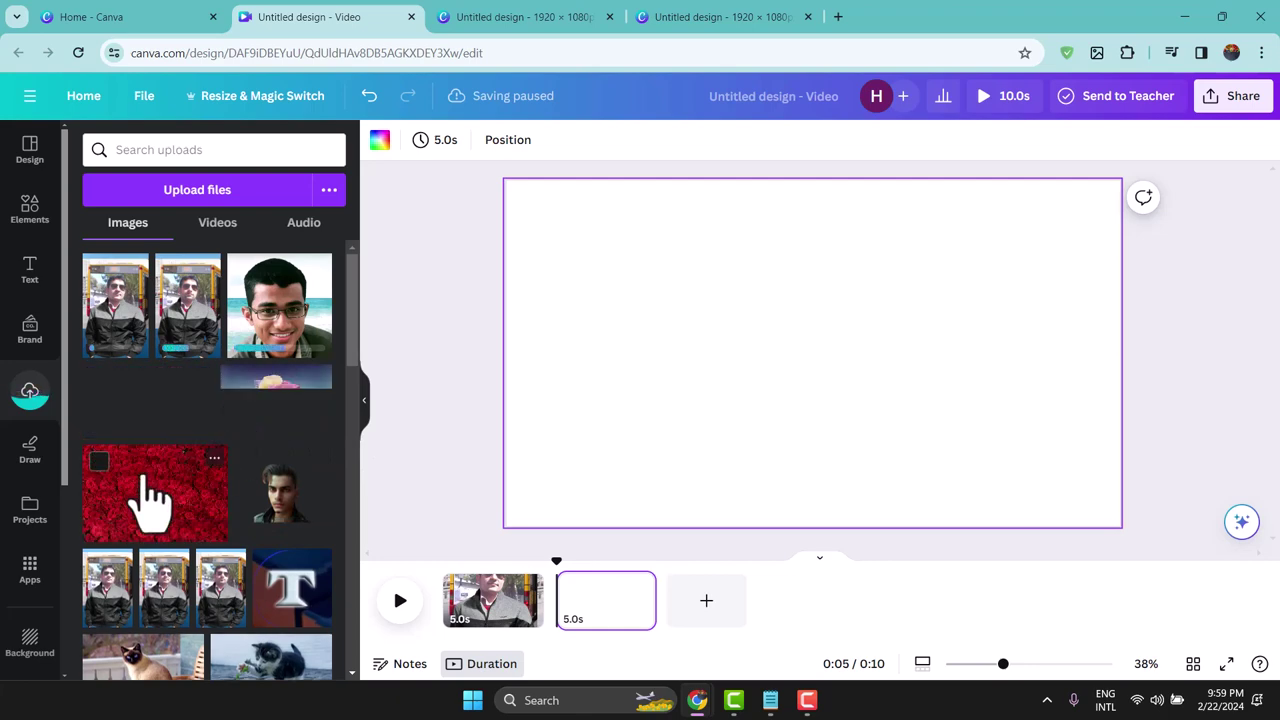
{"action": "left_click", "coordinate": [149, 500]}
{"action": "right_click", "coordinate": [690, 340]}
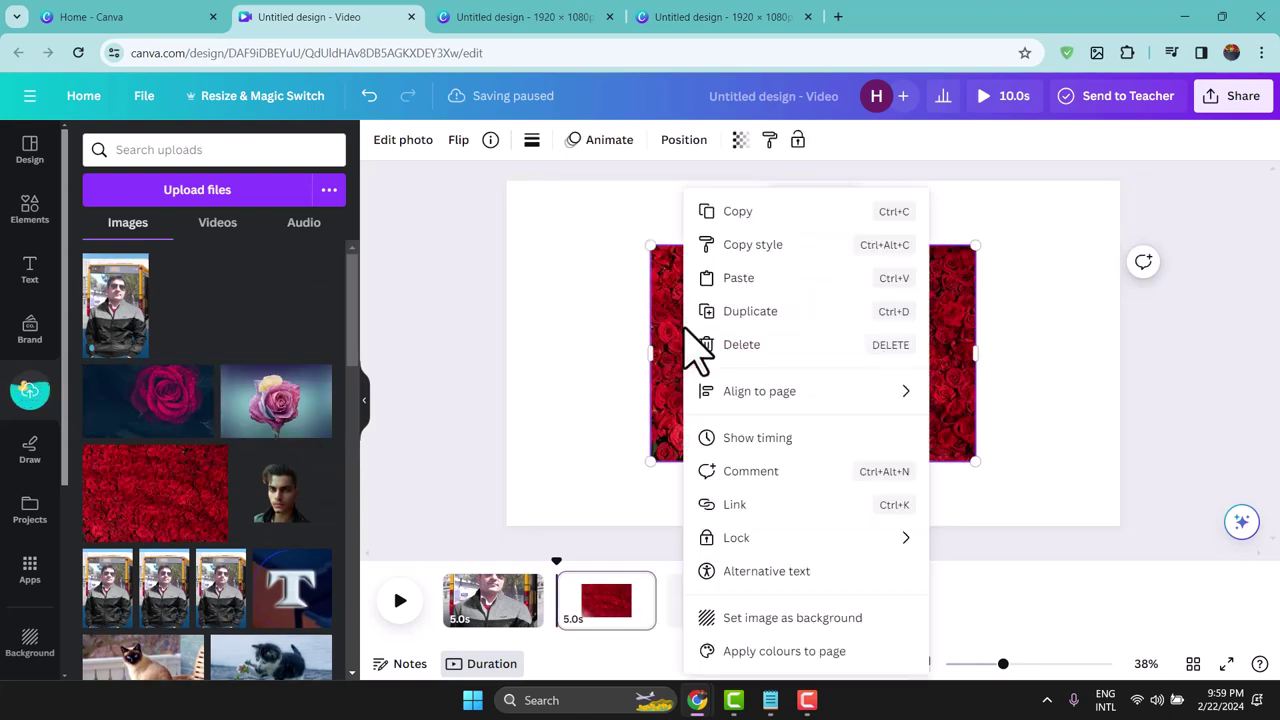
{"action": "left_click", "coordinate": [757, 618]}
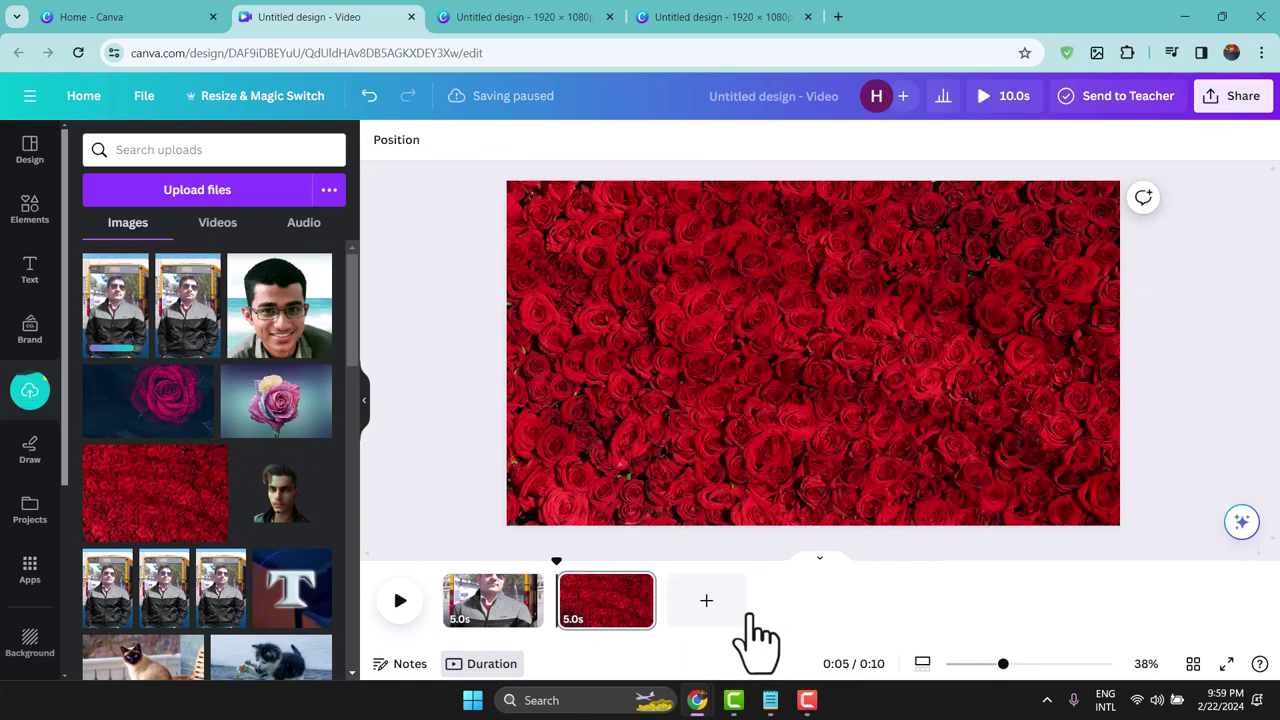
Step: Add a third page with the single multicoloured rose image set as its background
{"action": "left_click", "coordinate": [706, 602]}
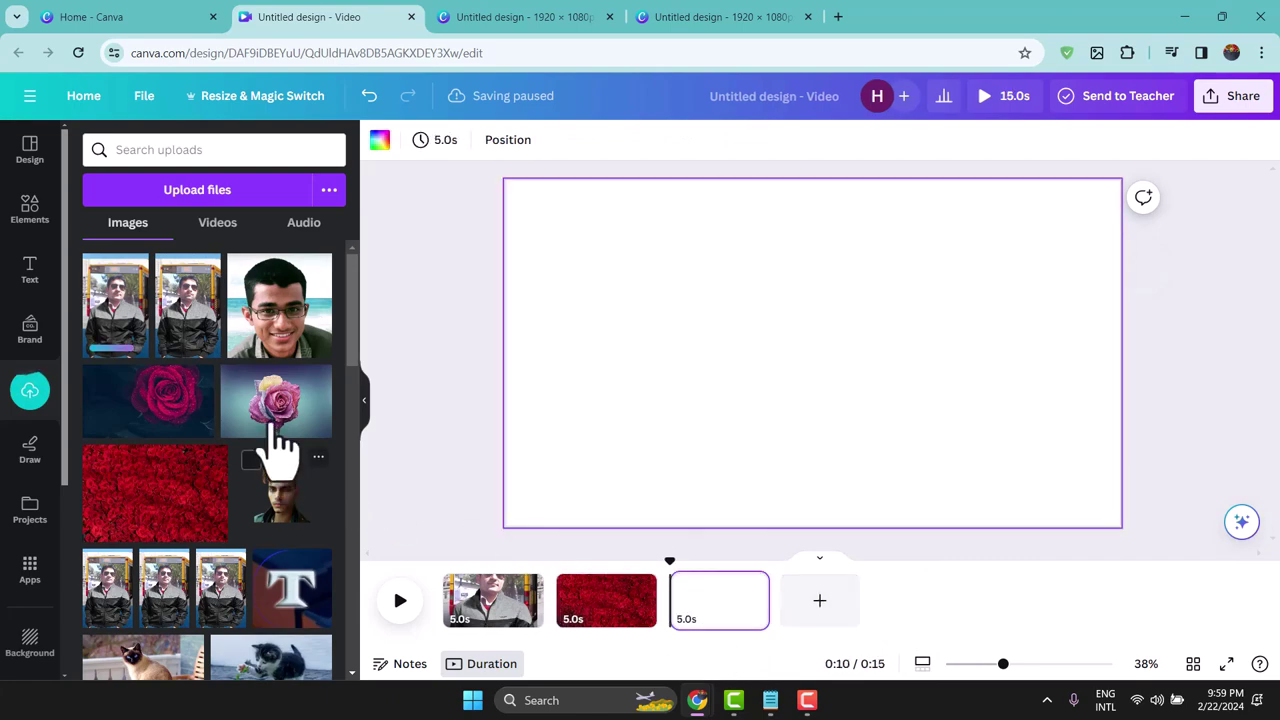
{"action": "left_click", "coordinate": [270, 420]}
{"action": "right_click", "coordinate": [766, 391]}
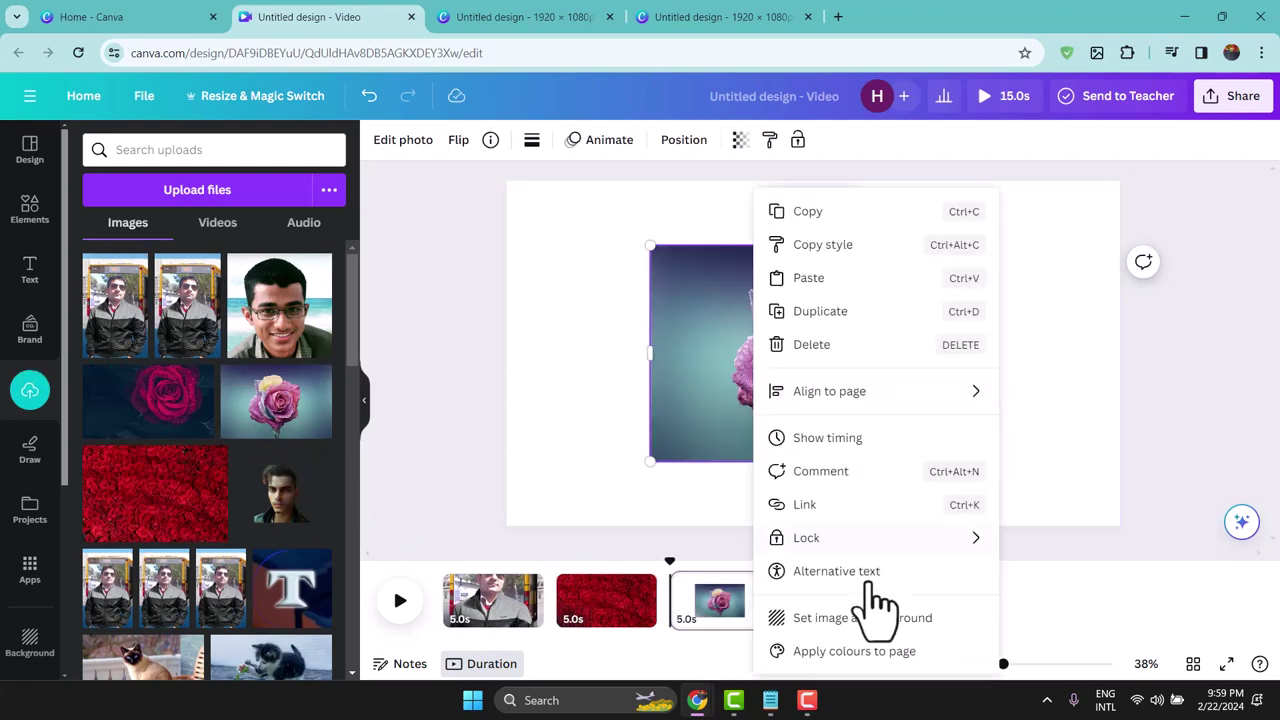
{"action": "left_click", "coordinate": [849, 618]}
Step: Add a fourth page with the portrait of the man in glasses at the beach set as its background
{"action": "left_click", "coordinate": [827, 612]}
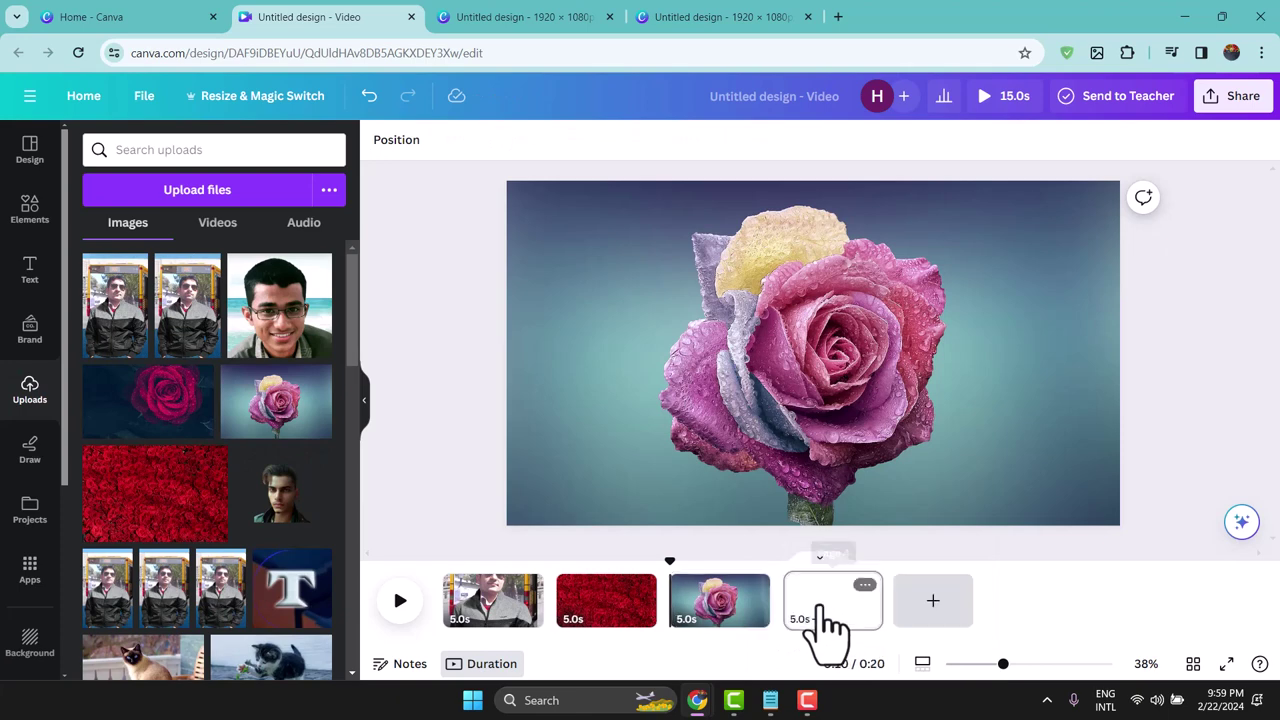
{"action": "left_click", "coordinate": [309, 314]}
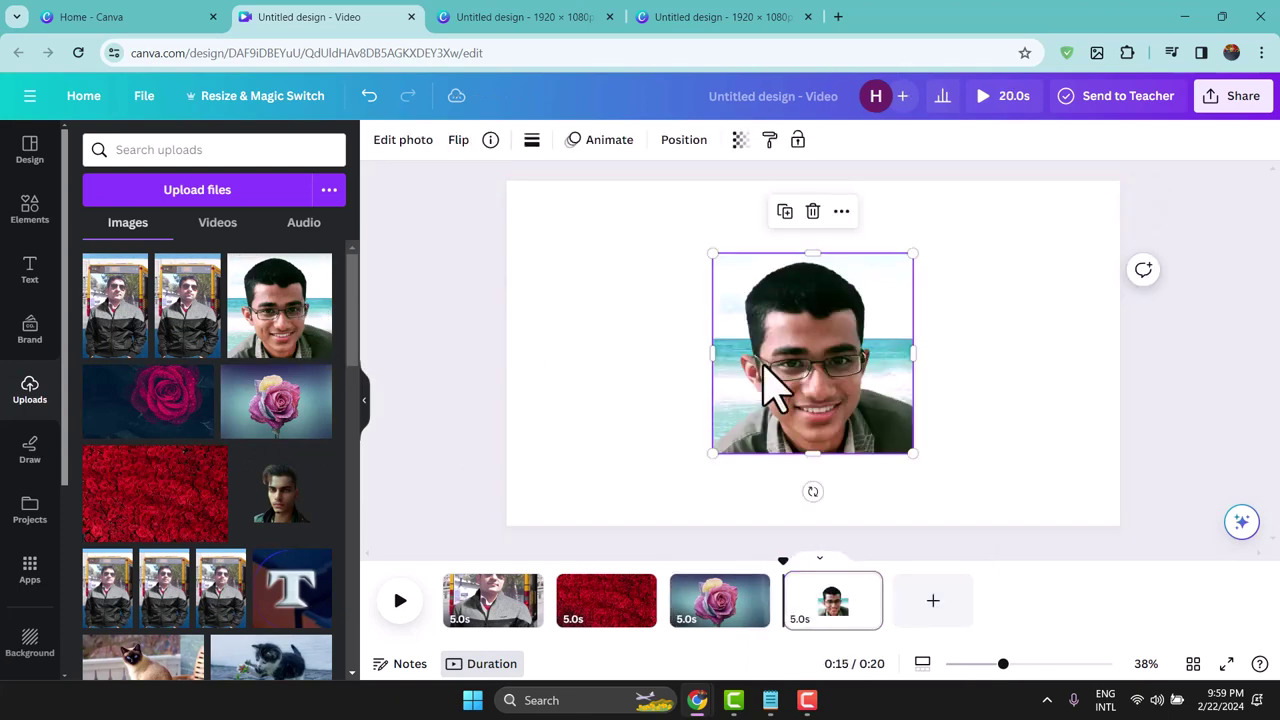
{"action": "right_click", "coordinate": [818, 380]}
{"action": "left_click", "coordinate": [903, 616]}
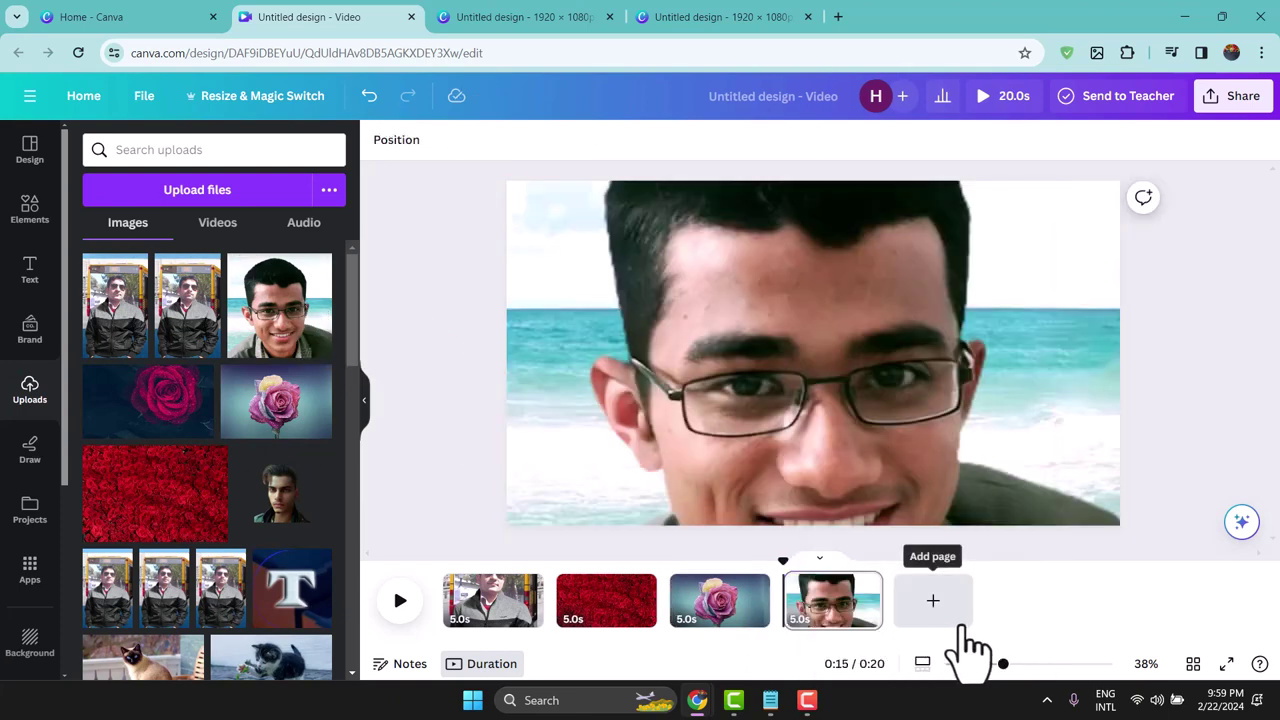
Step: Add a fifth page and place the man-in-sunglasses photo left of centre, enlarged to nearly the full page height
{"action": "left_click", "coordinate": [945, 608]}
{"action": "scroll", "coordinate": [225, 460], "scroll_direction": "down", "scroll_amount": 3}
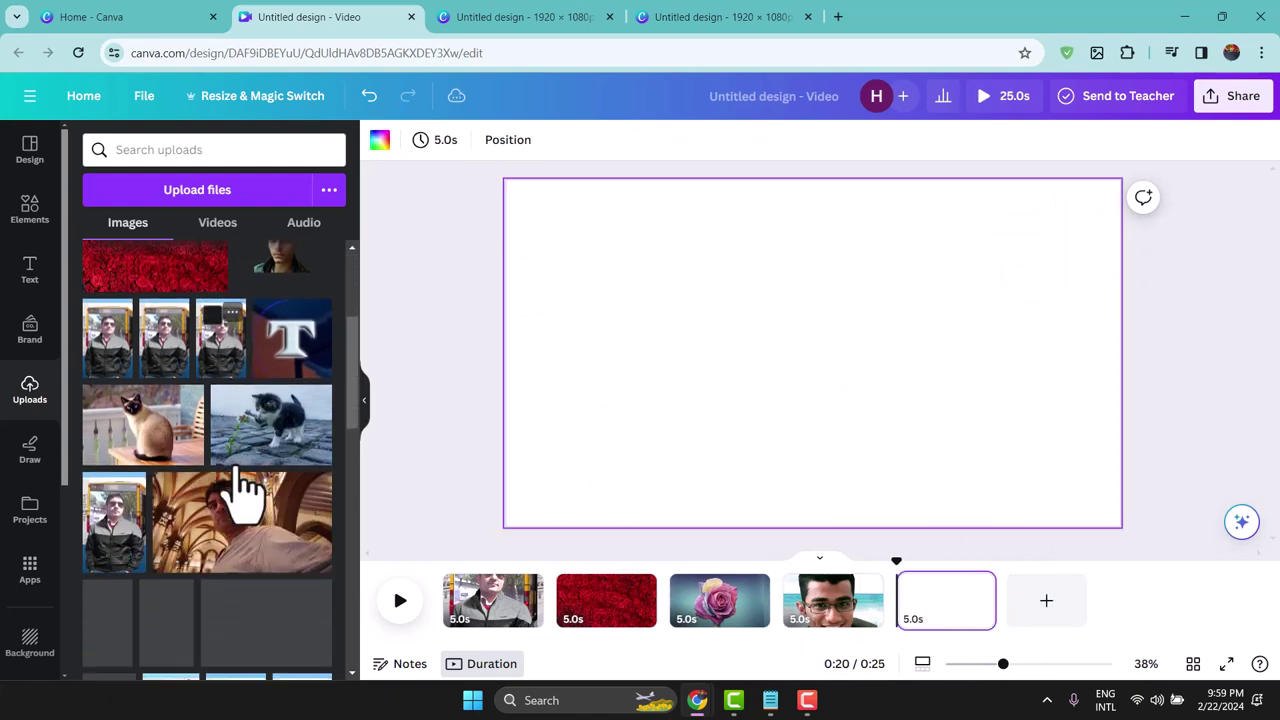
{"action": "scroll", "coordinate": [248, 489], "scroll_direction": "up", "scroll_amount": 3}
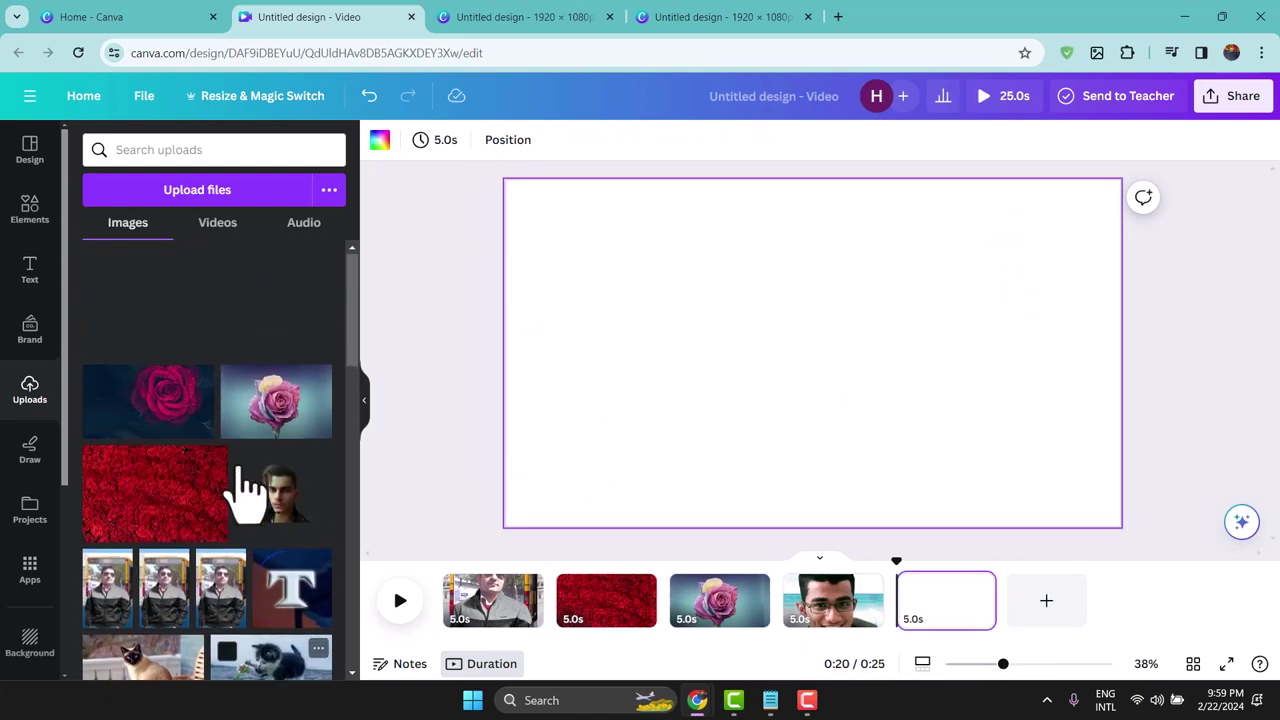
{"action": "left_click", "coordinate": [110, 605]}
{"action": "left_click_drag", "start_coordinate": [790, 360], "coordinate": [677, 295]}
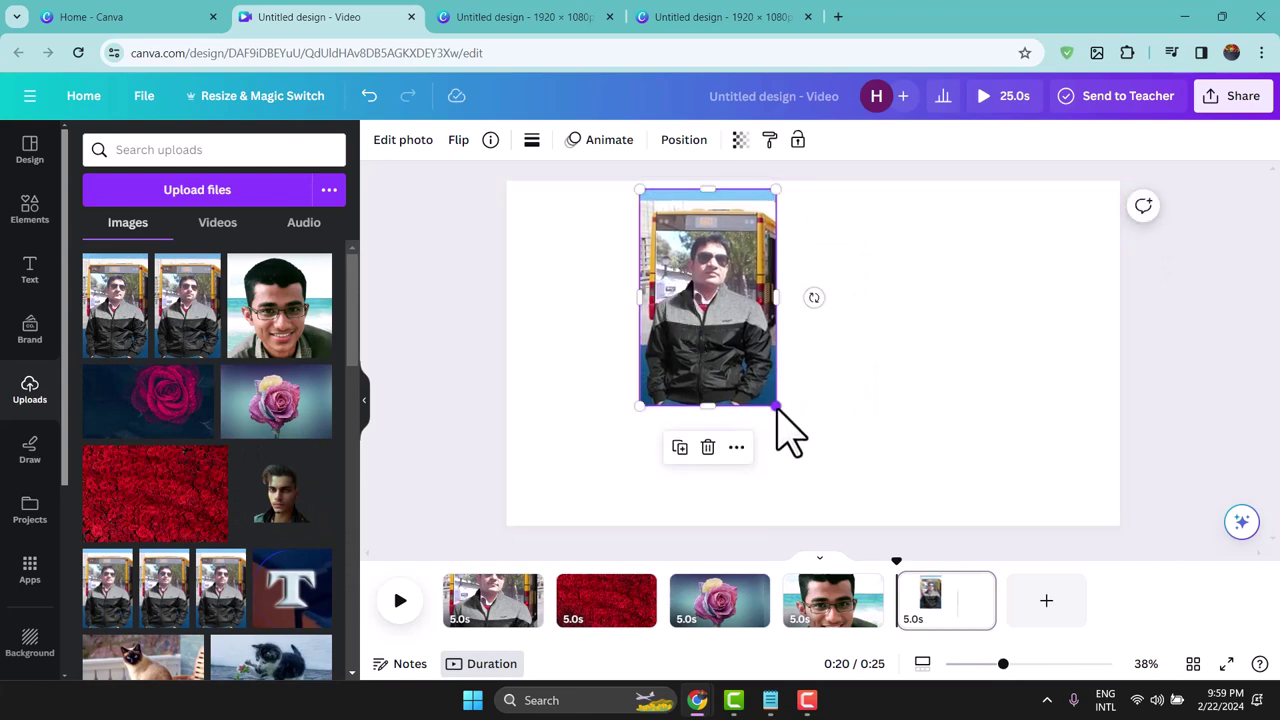
{"action": "left_click_drag", "start_coordinate": [774, 407], "coordinate": [873, 521]}
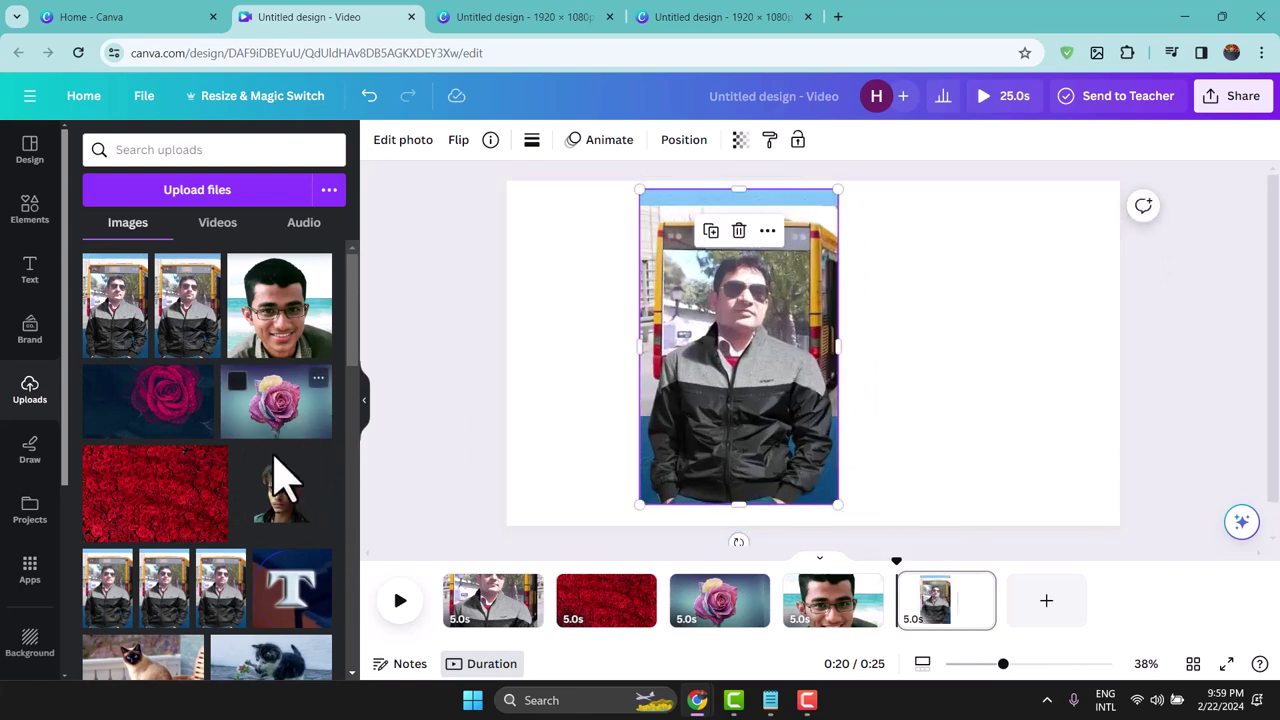
Step: Add the letter T image to the fifth page and place it to the right of the photo
{"action": "left_click", "coordinate": [300, 614]}
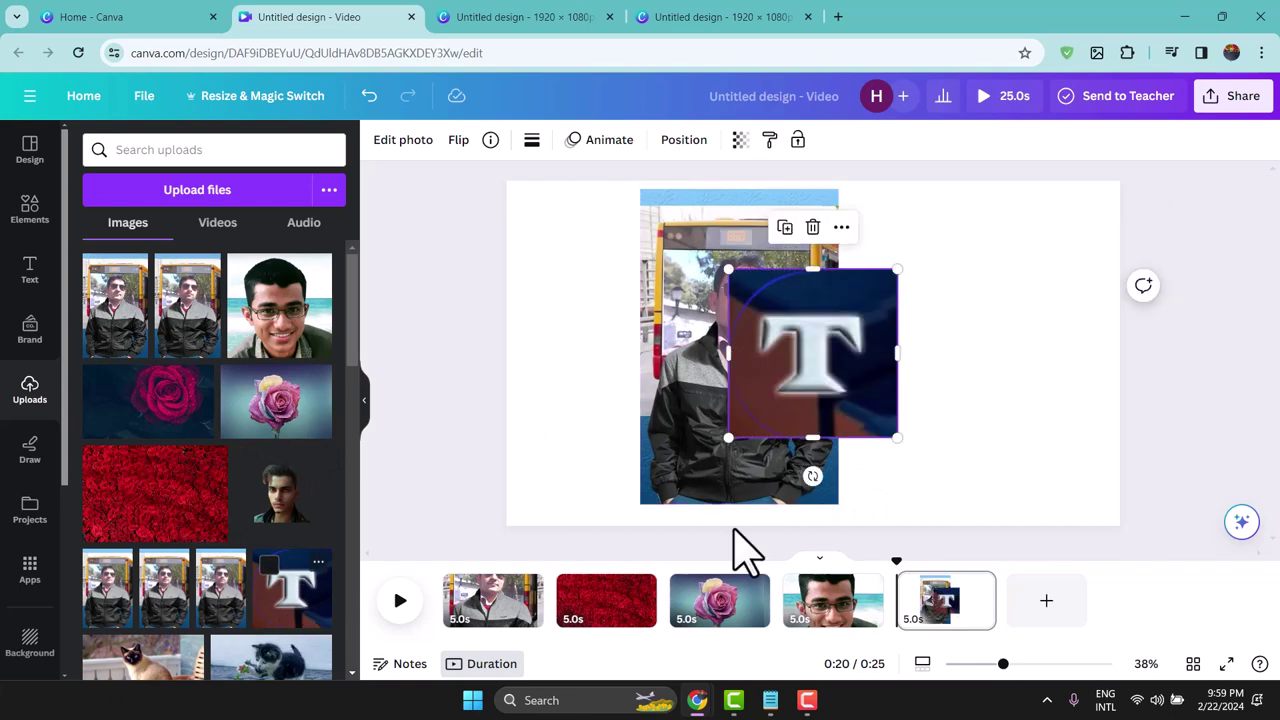
{"action": "left_click_drag", "start_coordinate": [822, 365], "coordinate": [980, 352]}
{"action": "left_click", "coordinate": [430, 340]}
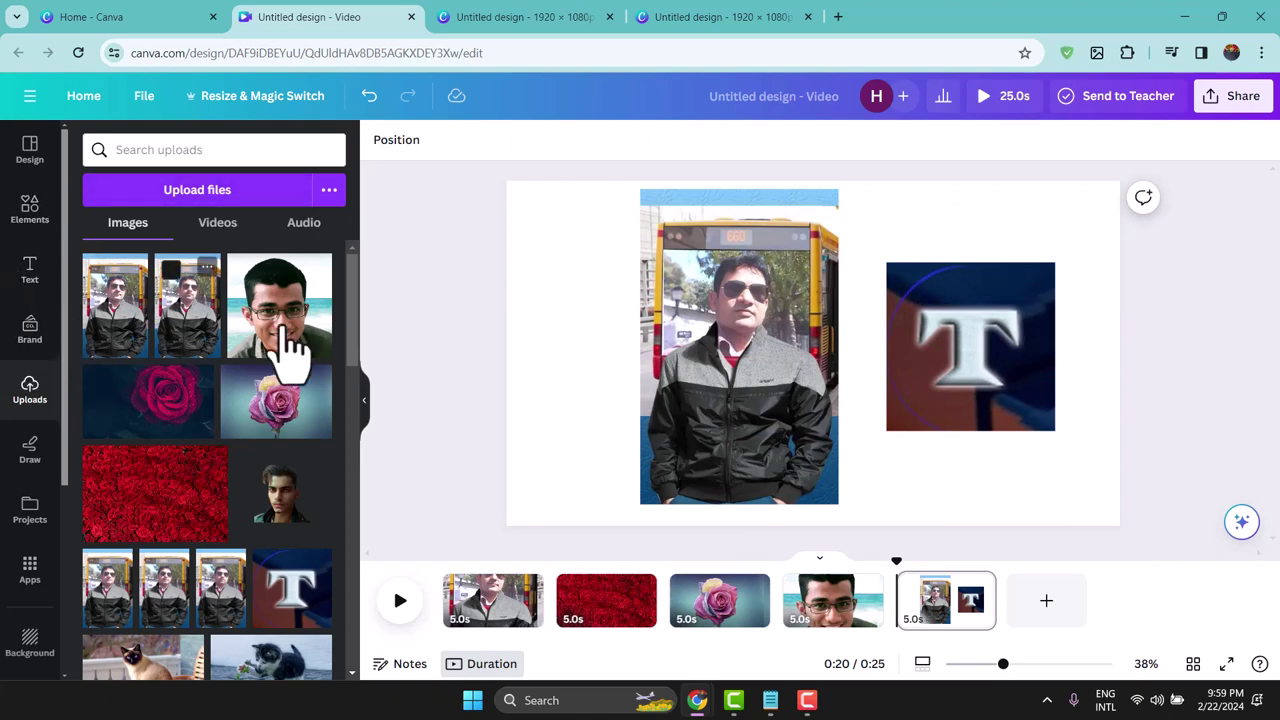
Step: Reorder the video pages so the portrait of the man in glasses comes second, right after the first page
{"action": "key", "text": "Page_Up"}
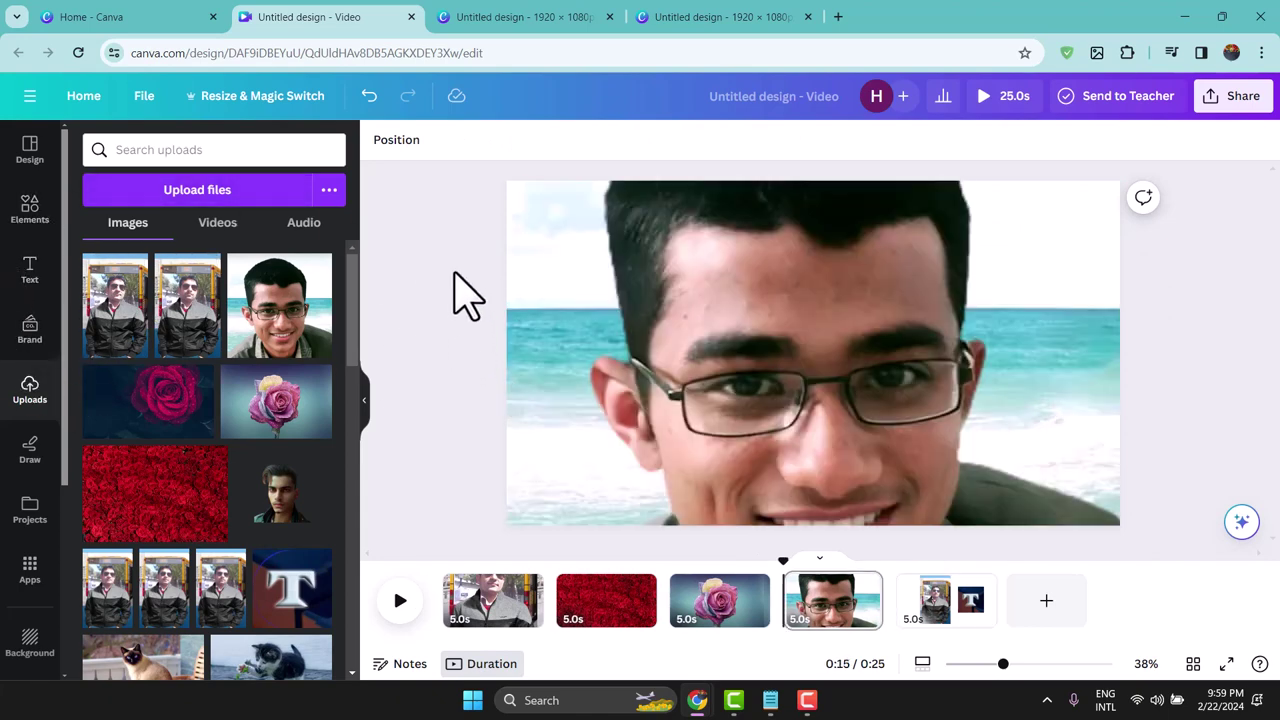
{"action": "left_click", "coordinate": [533, 600]}
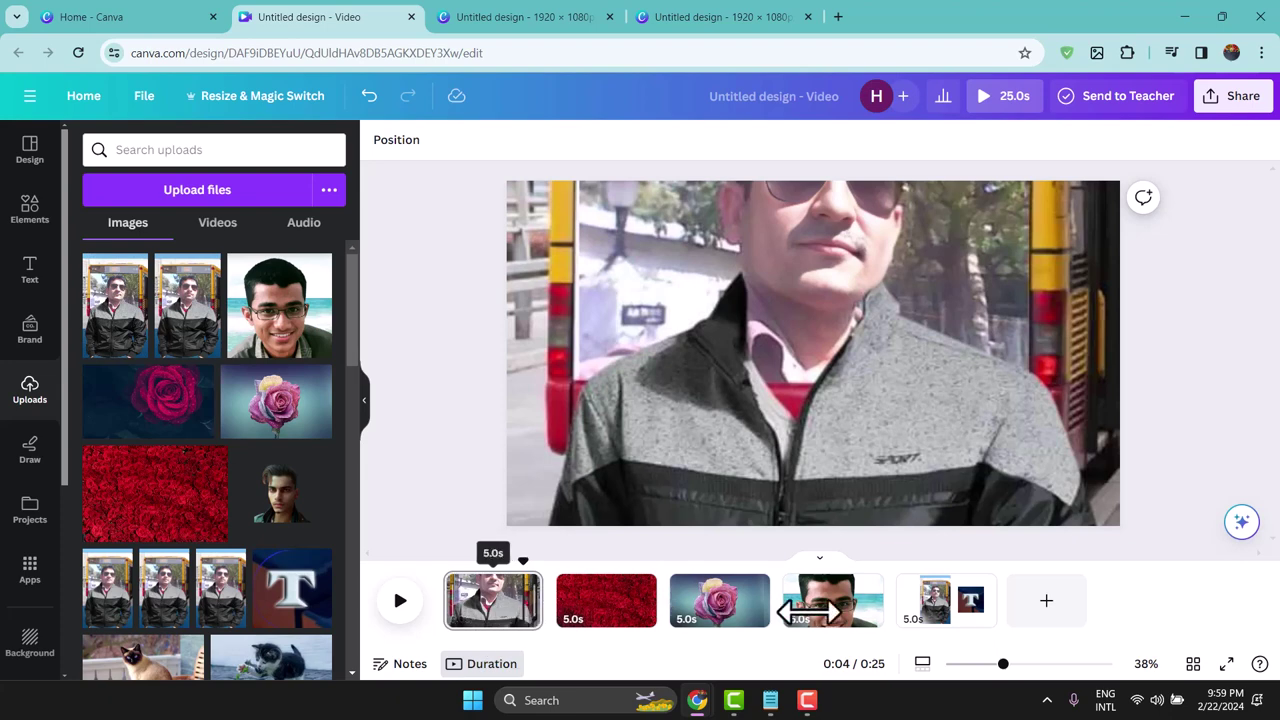
{"action": "left_click_drag", "start_coordinate": [826, 625], "coordinate": [590, 600]}
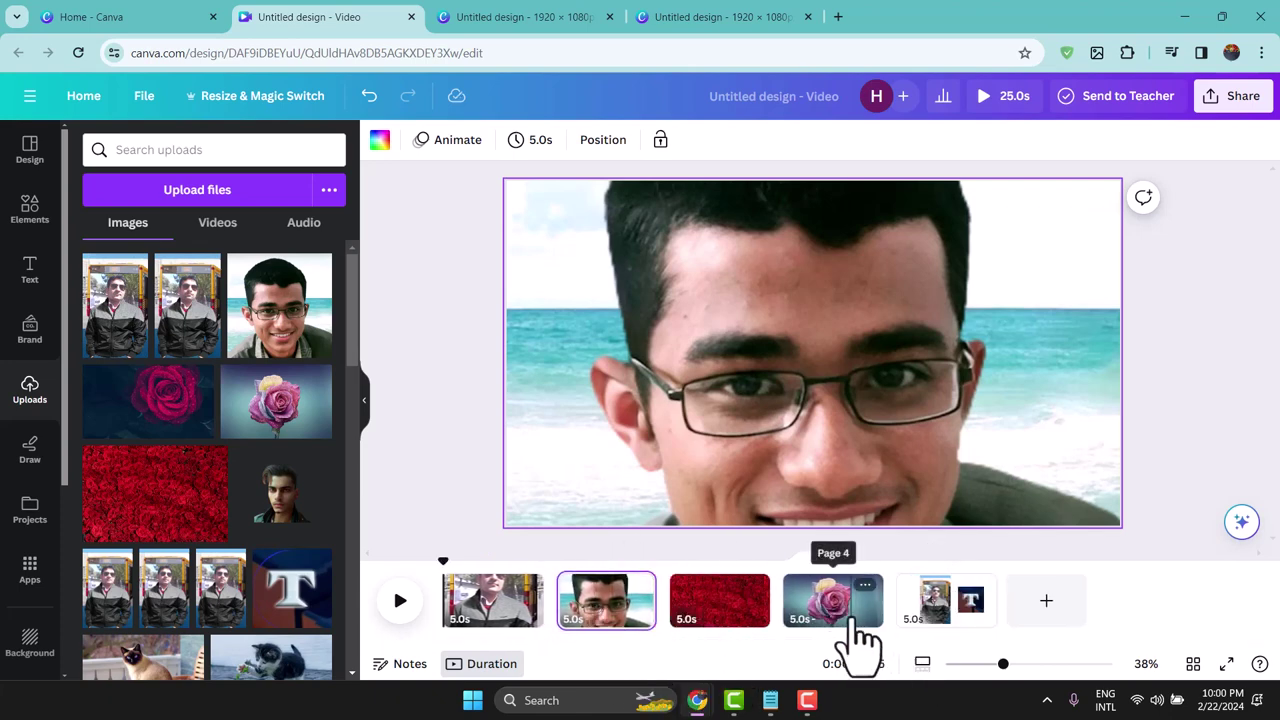
Step: Browse the page animations for the second page, and apply the Bold style from Magic Animate
{"action": "left_click", "coordinate": [446, 142]}
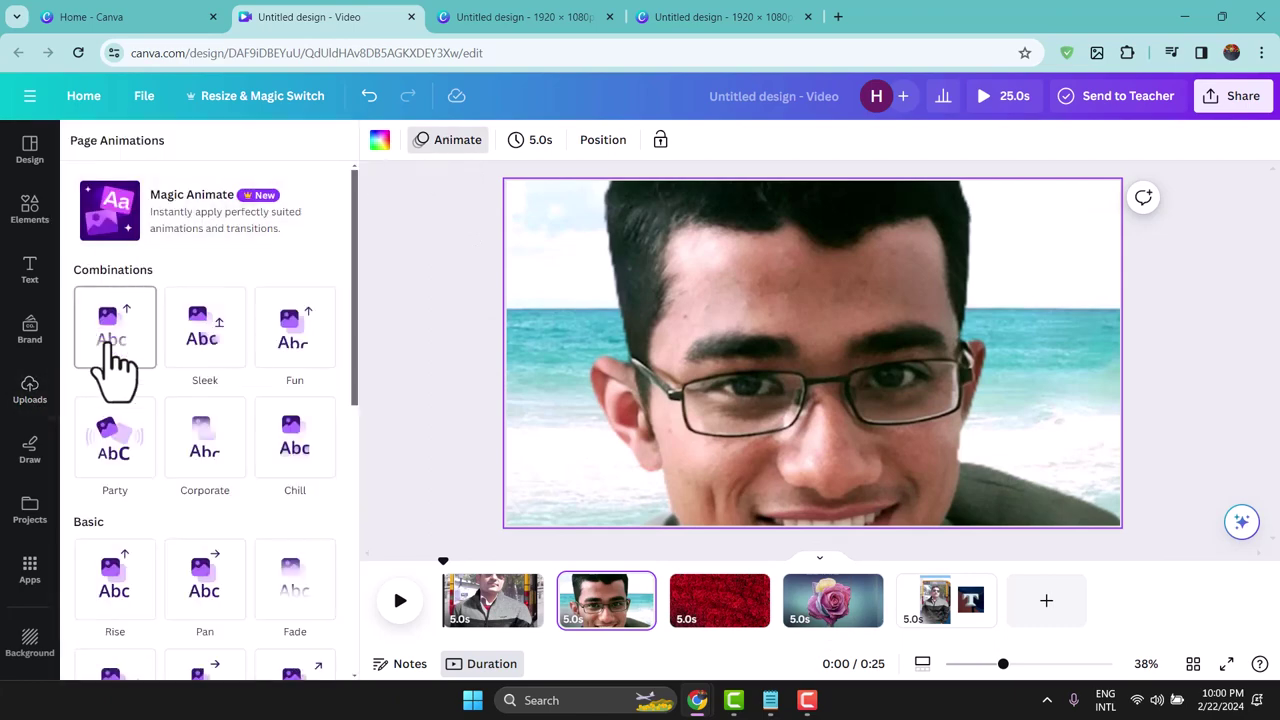
{"action": "scroll", "coordinate": [297, 449], "scroll_direction": "down", "scroll_amount": 5}
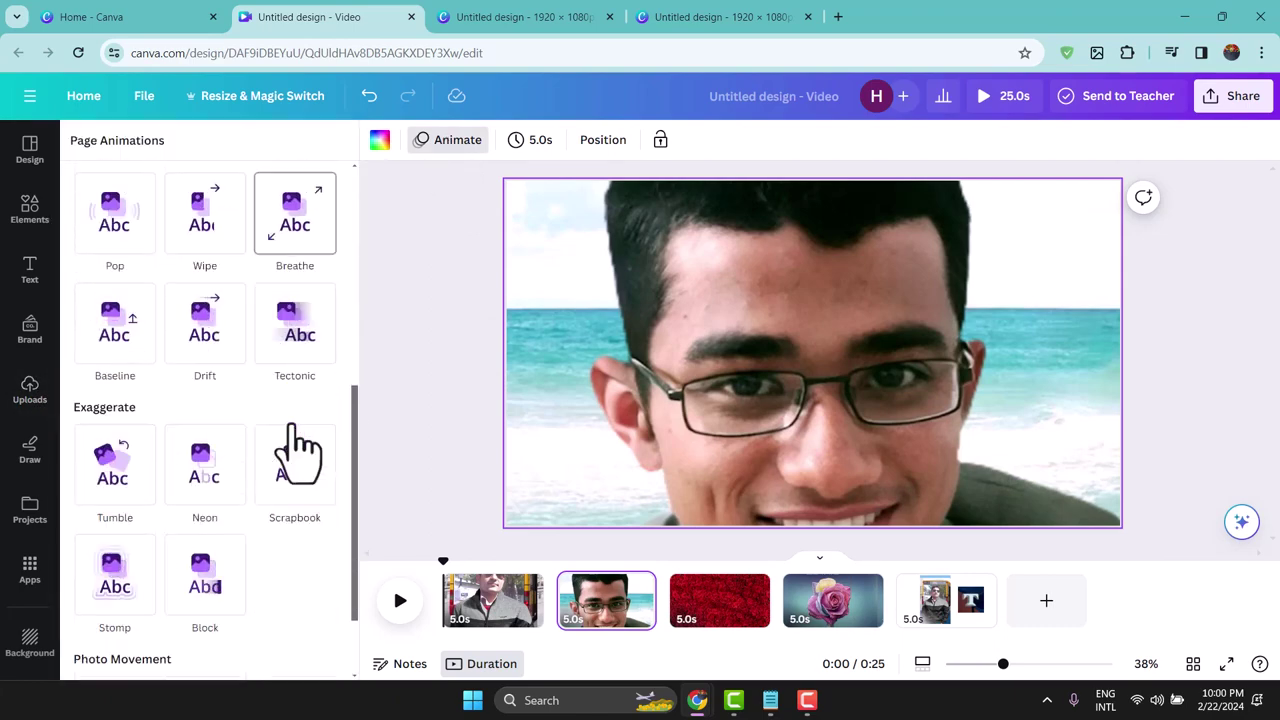
{"action": "scroll", "coordinate": [297, 449], "scroll_direction": "down", "scroll_amount": 1}
{"action": "scroll", "coordinate": [298, 445], "scroll_direction": "up", "scroll_amount": 6}
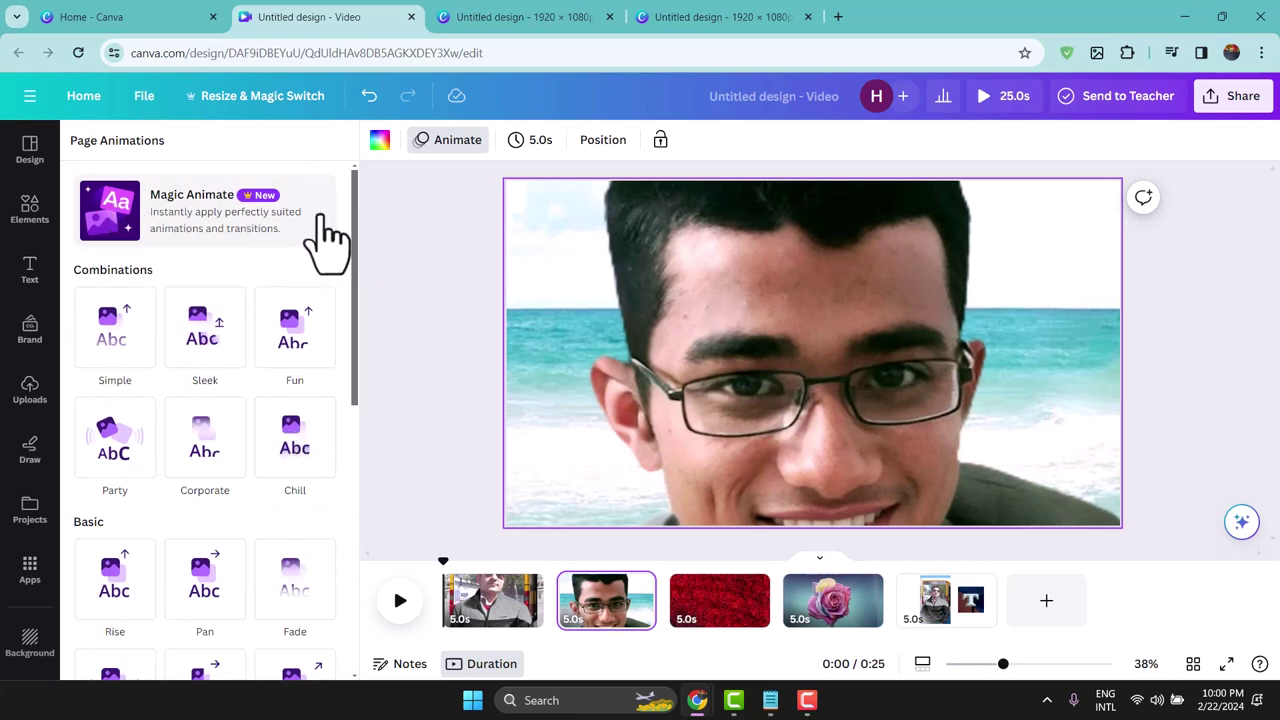
{"action": "left_click", "coordinate": [250, 237]}
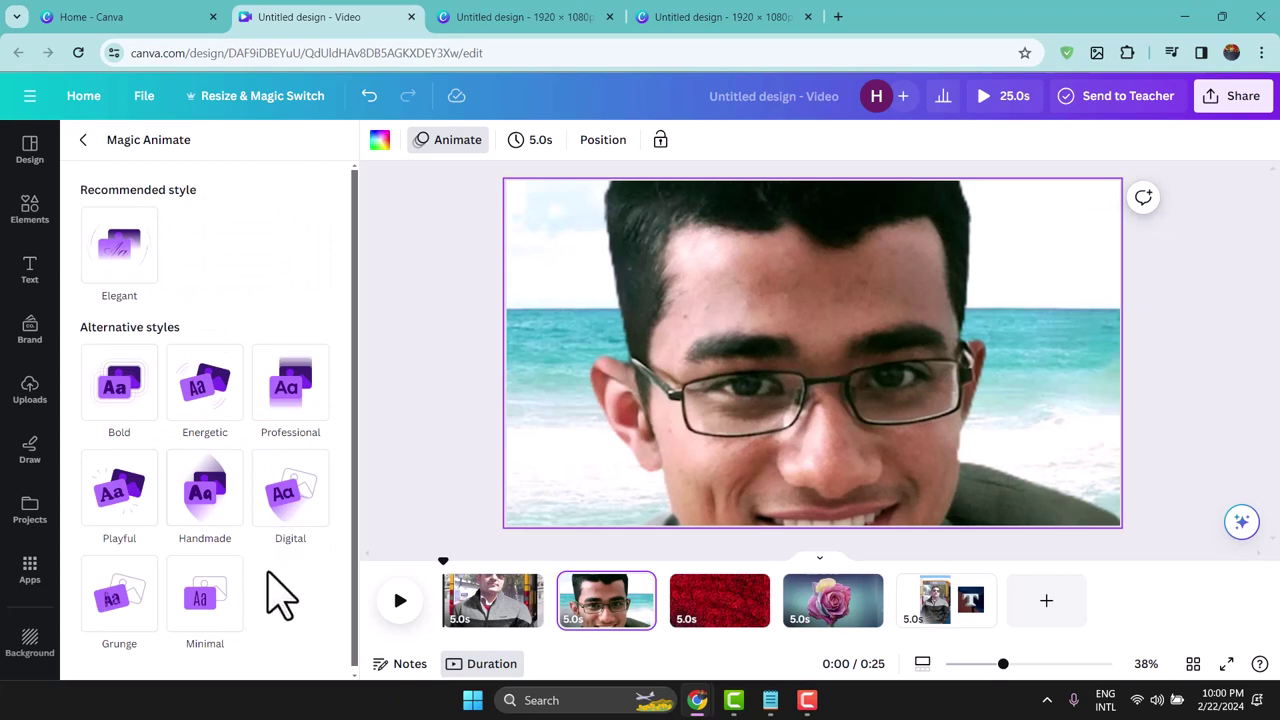
{"action": "left_click", "coordinate": [120, 395]}
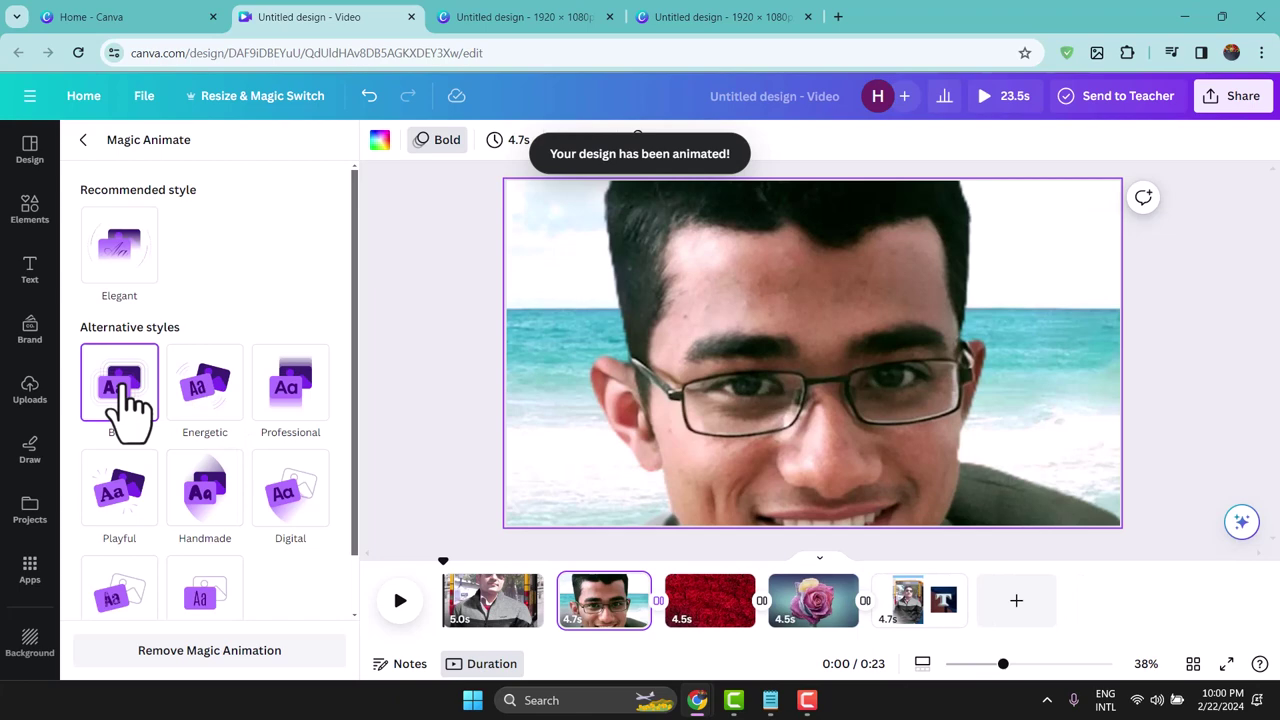
Step: Try the Energetic Magic Animate style from the first page and the Handmade style from the second page
{"action": "scroll", "coordinate": [320, 586], "scroll_direction": "down", "scroll_amount": 1}
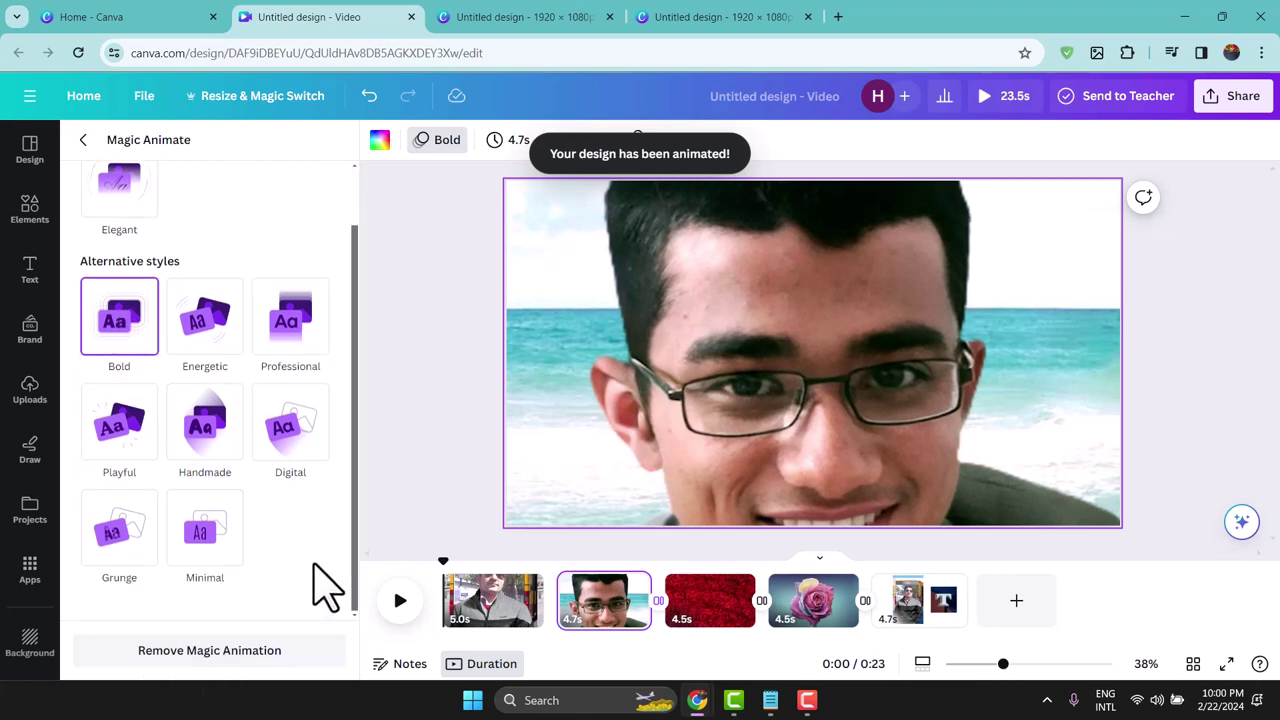
{"action": "left_click", "coordinate": [480, 608]}
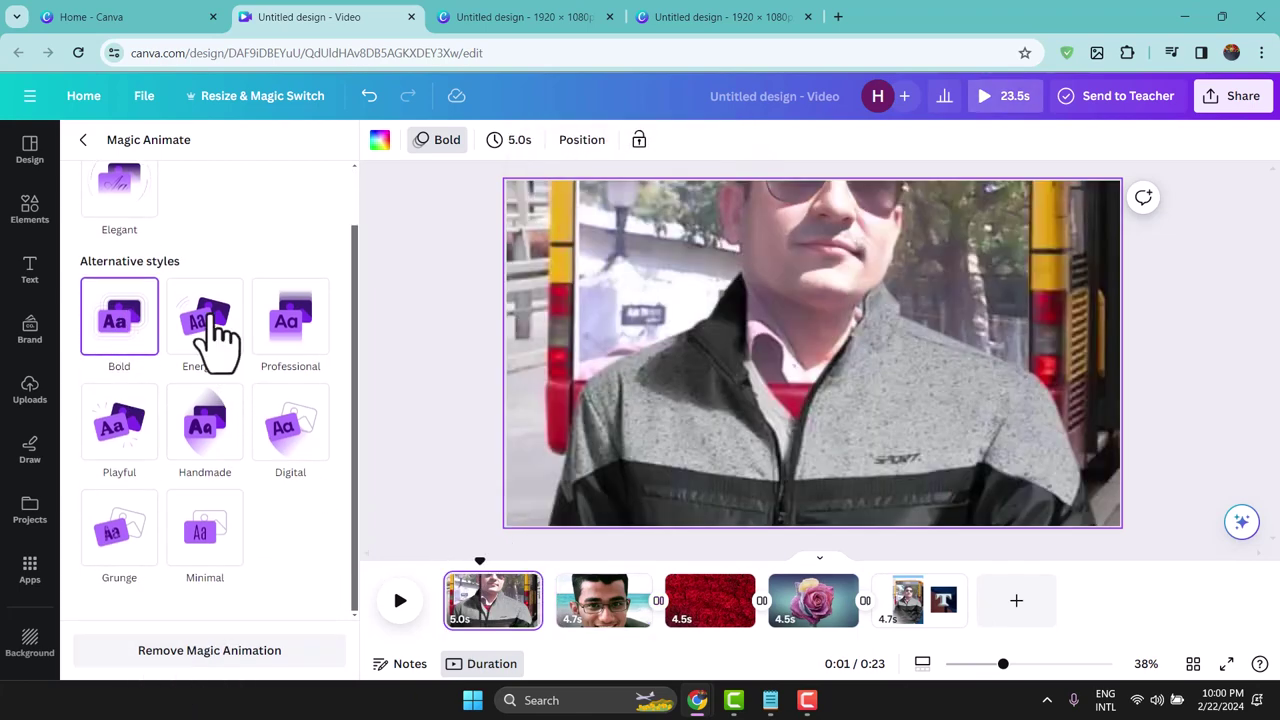
{"action": "left_click", "coordinate": [209, 337]}
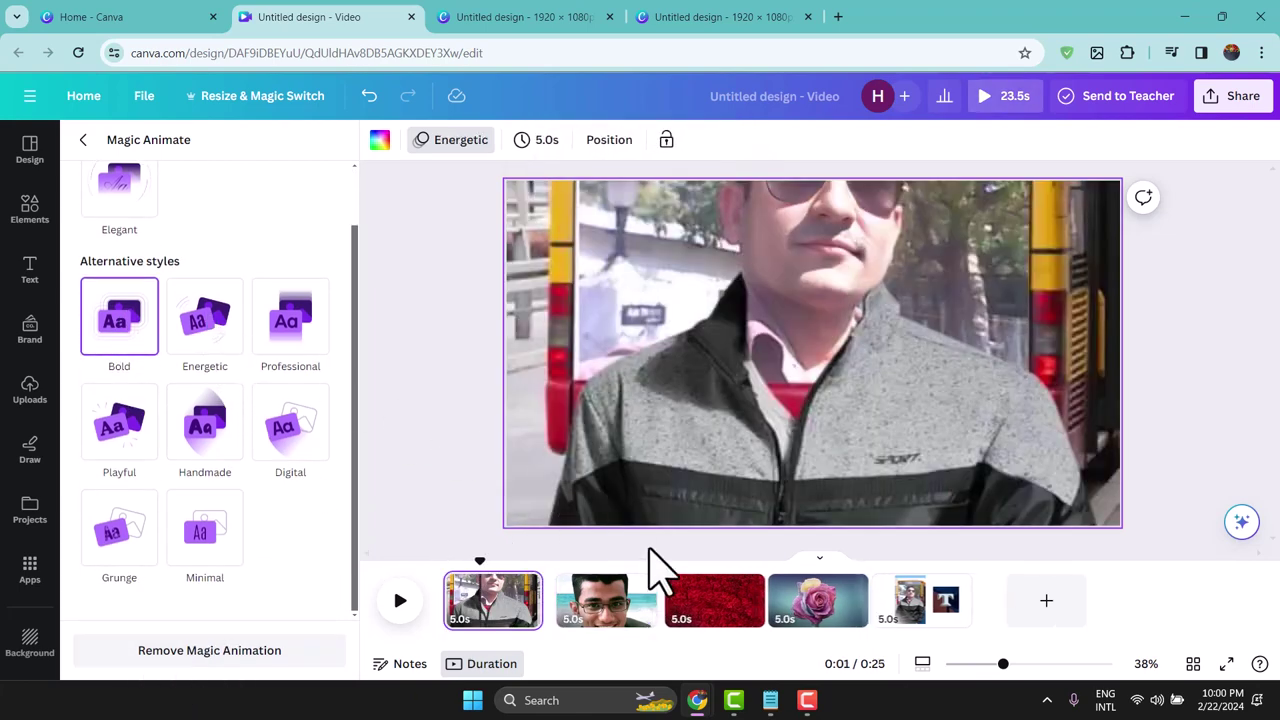
{"action": "left_click", "coordinate": [630, 615]}
{"action": "left_click", "coordinate": [204, 440]}
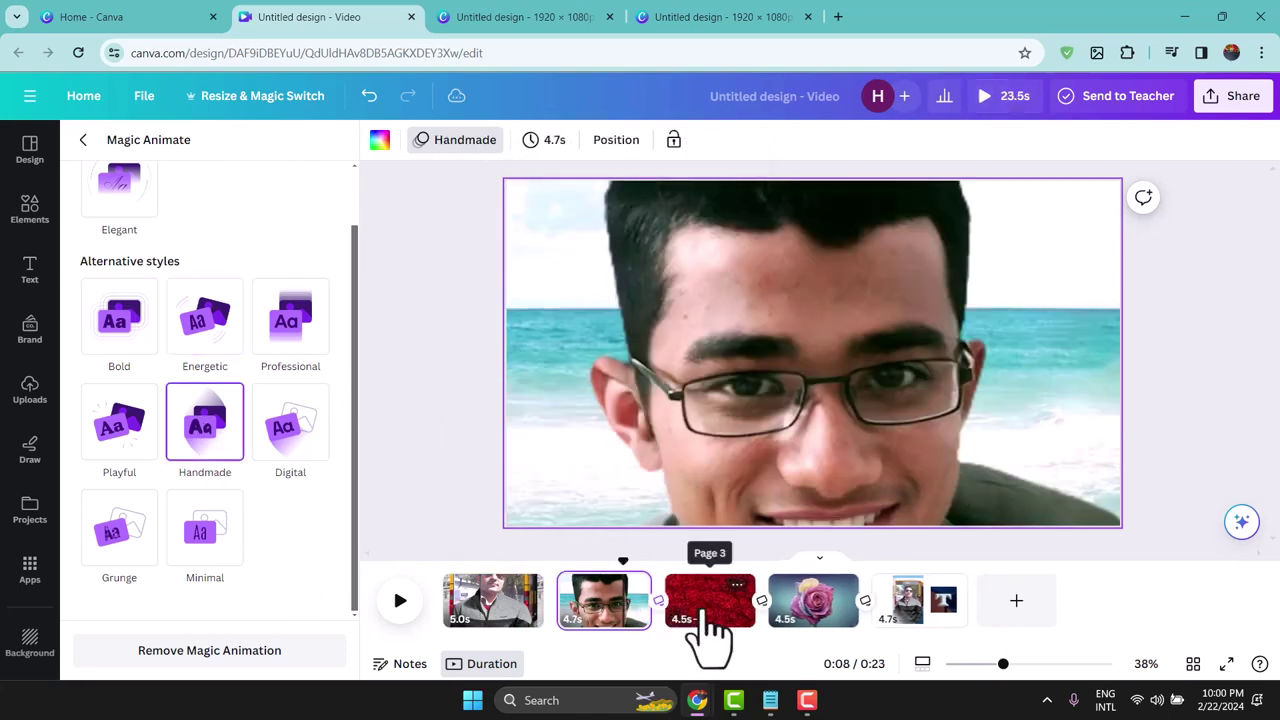
Step: Apply the Minimal Magic Animate style from the red roses page, and the Grunge style from the multicoloured rose page
{"action": "left_click", "coordinate": [710, 615]}
{"action": "left_click", "coordinate": [205, 530]}
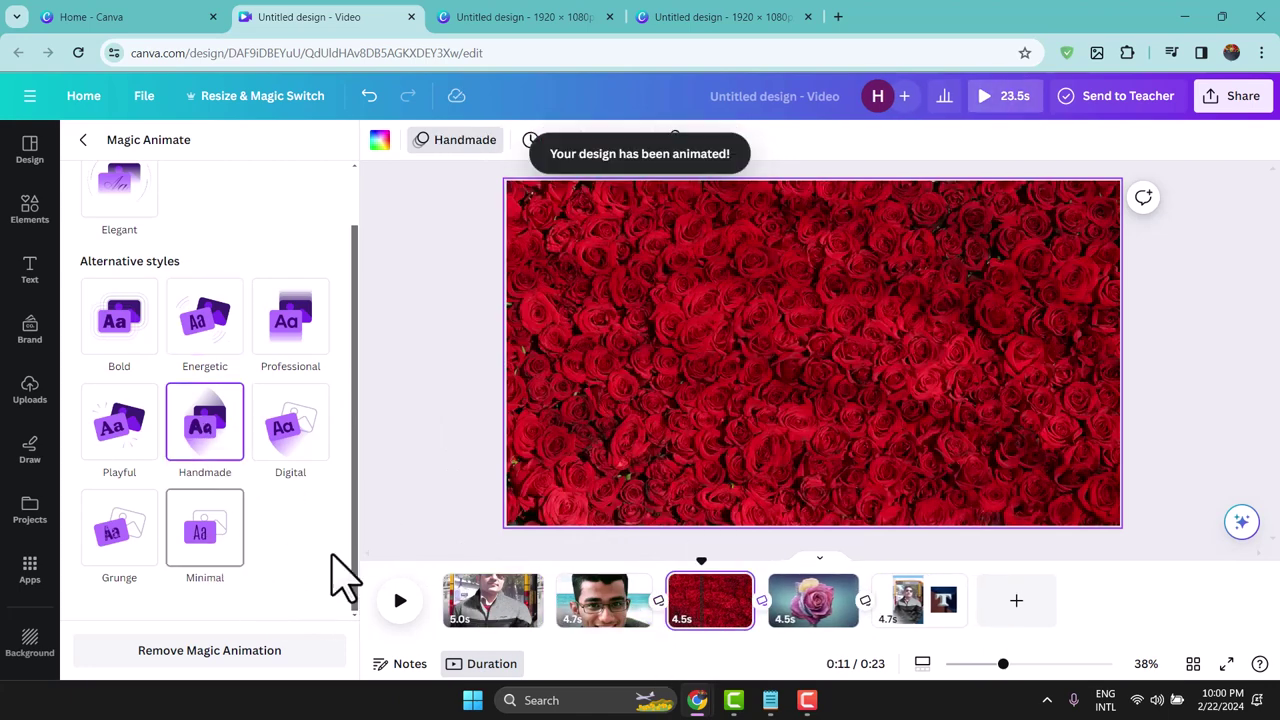
{"action": "left_click", "coordinate": [845, 612]}
{"action": "left_click", "coordinate": [115, 535]}
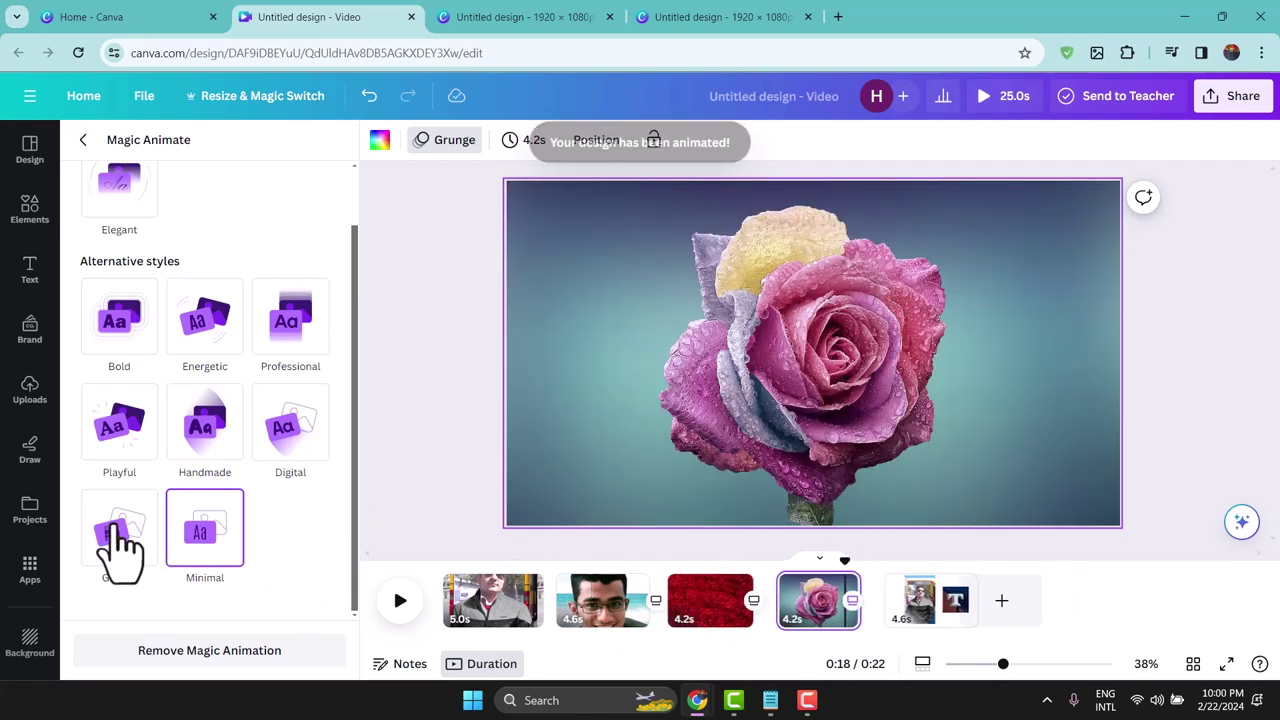
Step: Preview the slideshow, and apply the Energetic Magic Animate style from the first page
{"action": "left_click", "coordinate": [400, 600]}
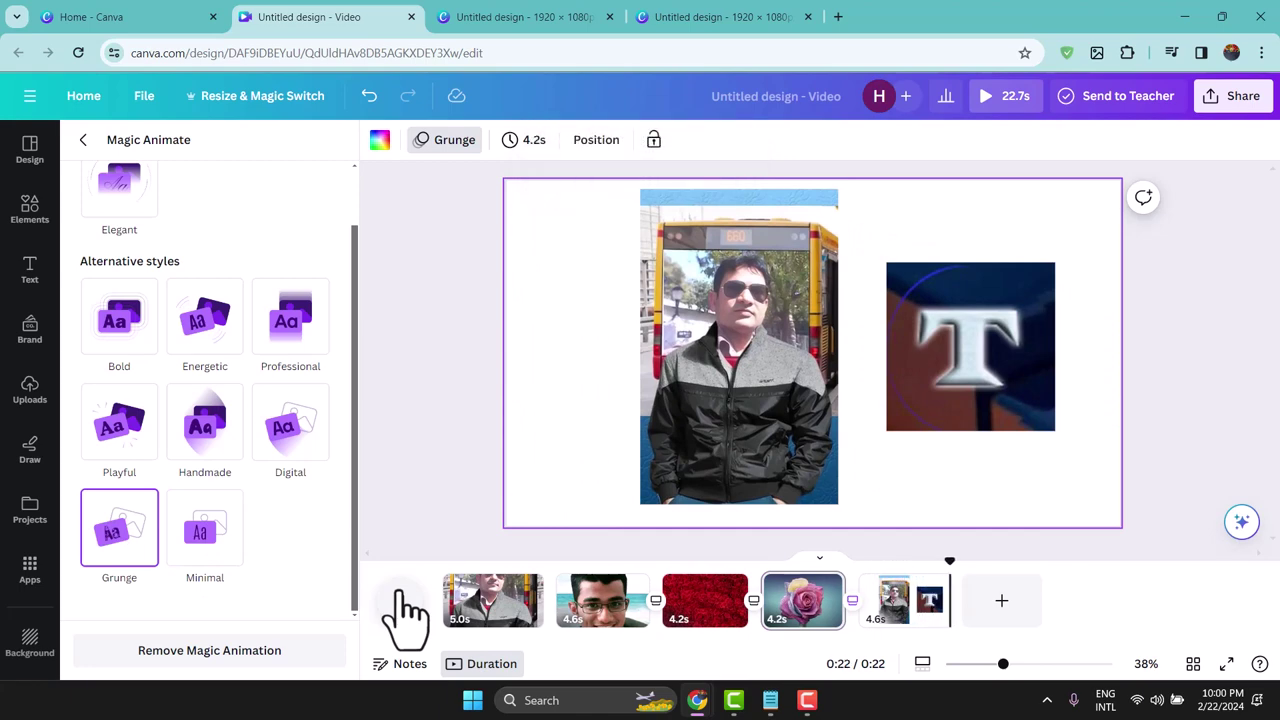
{"action": "left_click", "coordinate": [402, 600]}
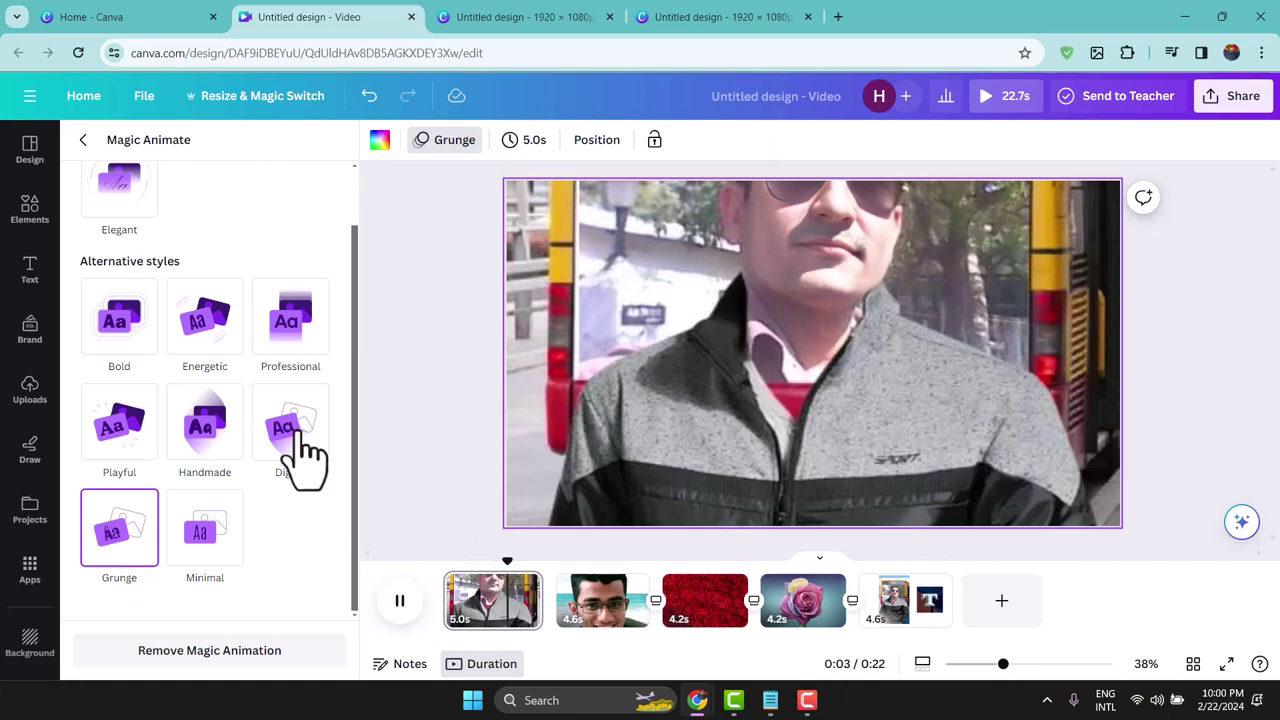
{"action": "left_click", "coordinate": [203, 318]}
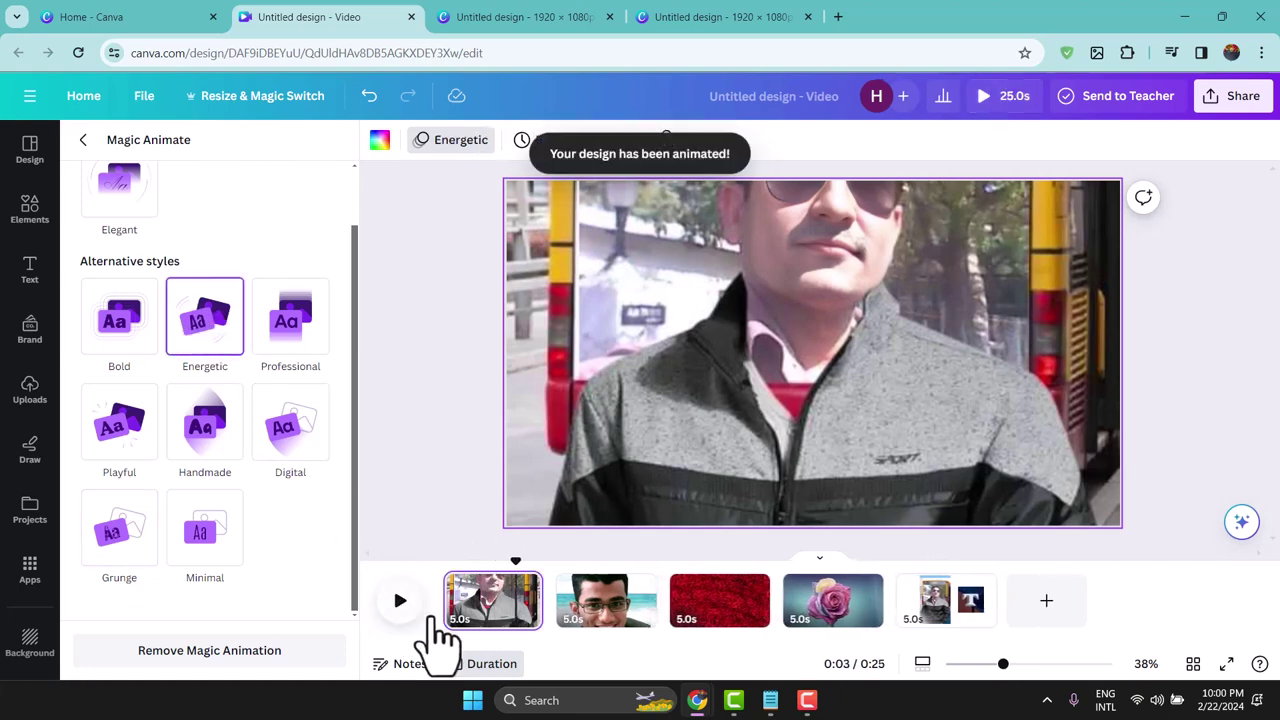
{"action": "left_click", "coordinate": [435, 320]}
{"action": "left_click", "coordinate": [400, 600]}
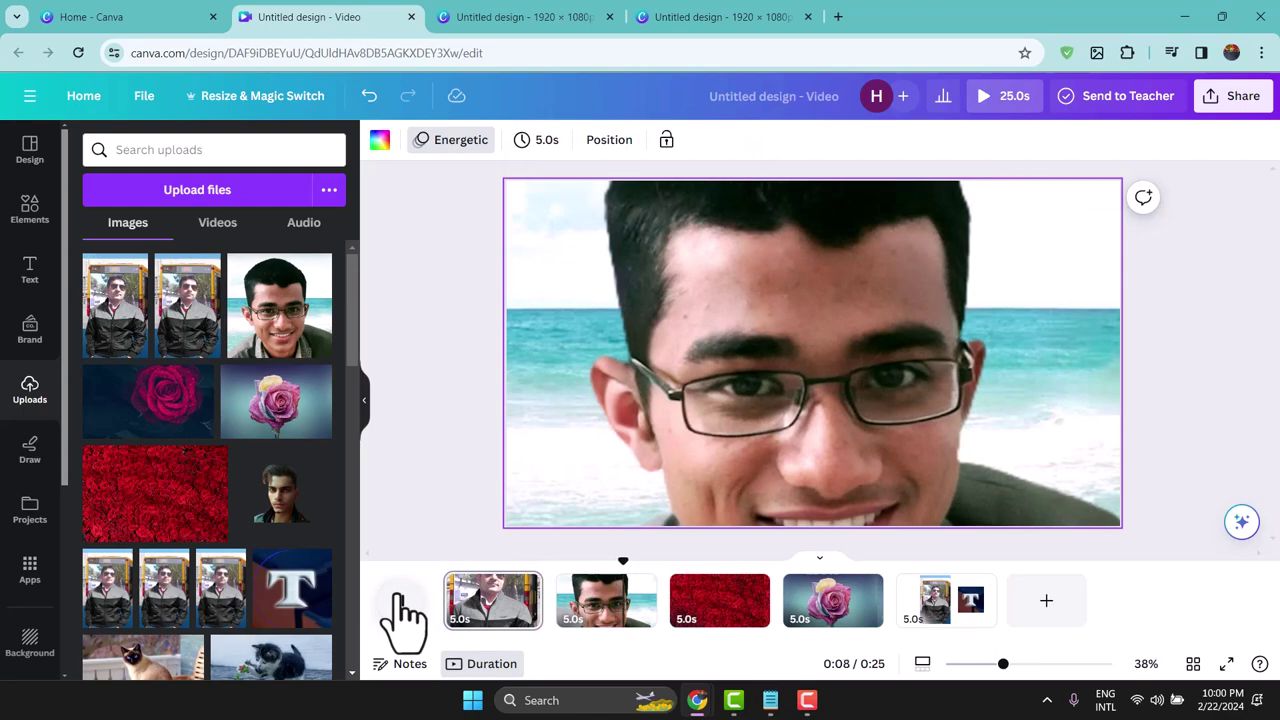
Step: Apply the basic Drift page animation to the first page in place of the Energetic style
{"action": "left_click", "coordinate": [428, 140]}
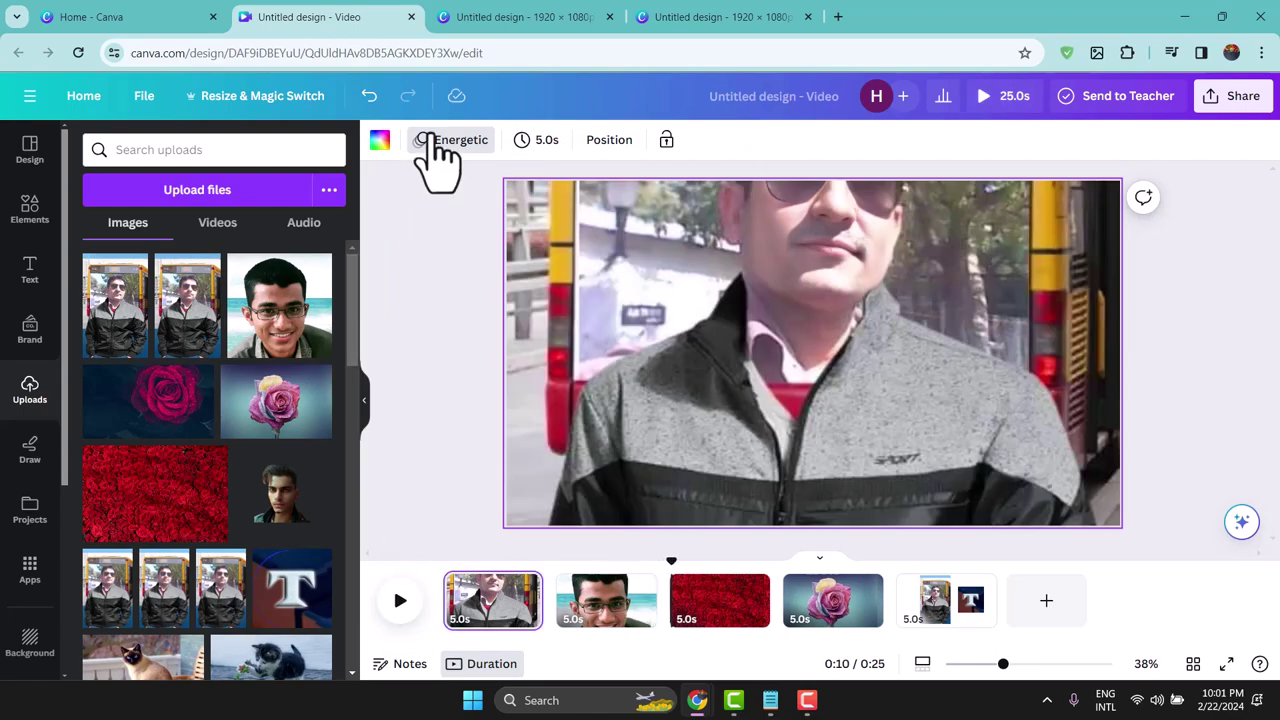
{"action": "scroll", "coordinate": [237, 425], "scroll_direction": "down", "scroll_amount": 3}
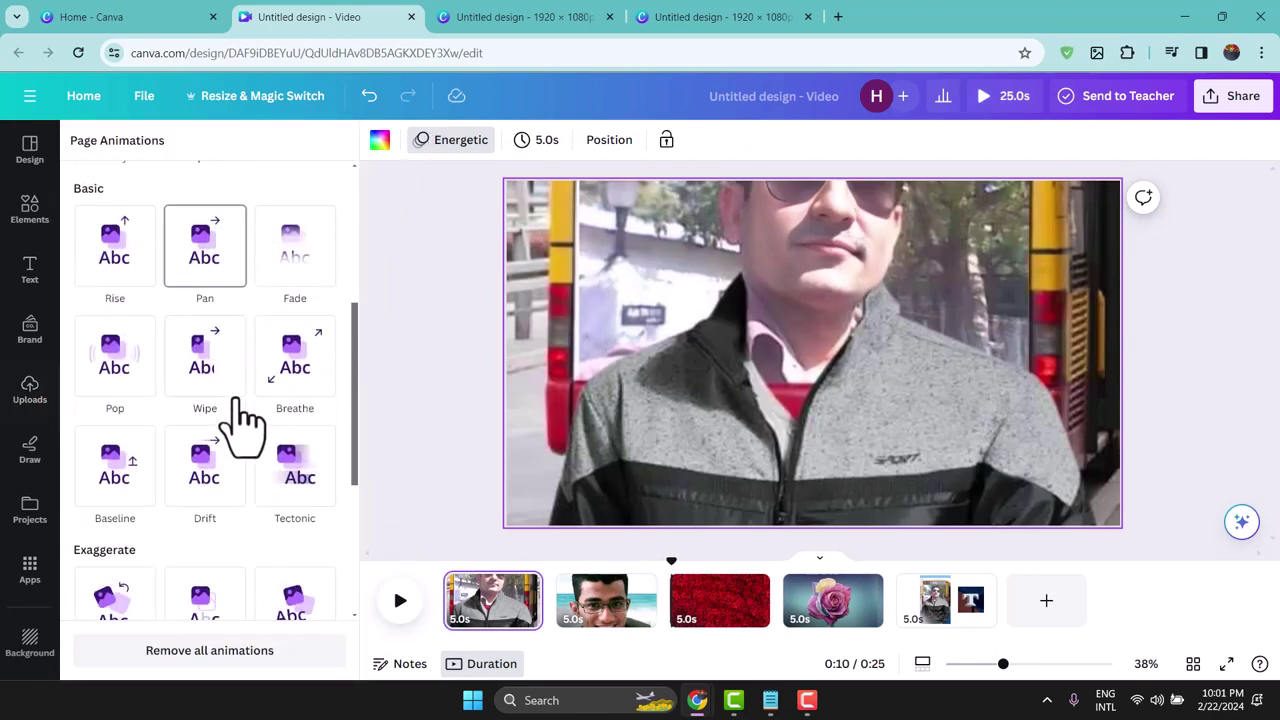
{"action": "left_click", "coordinate": [207, 490]}
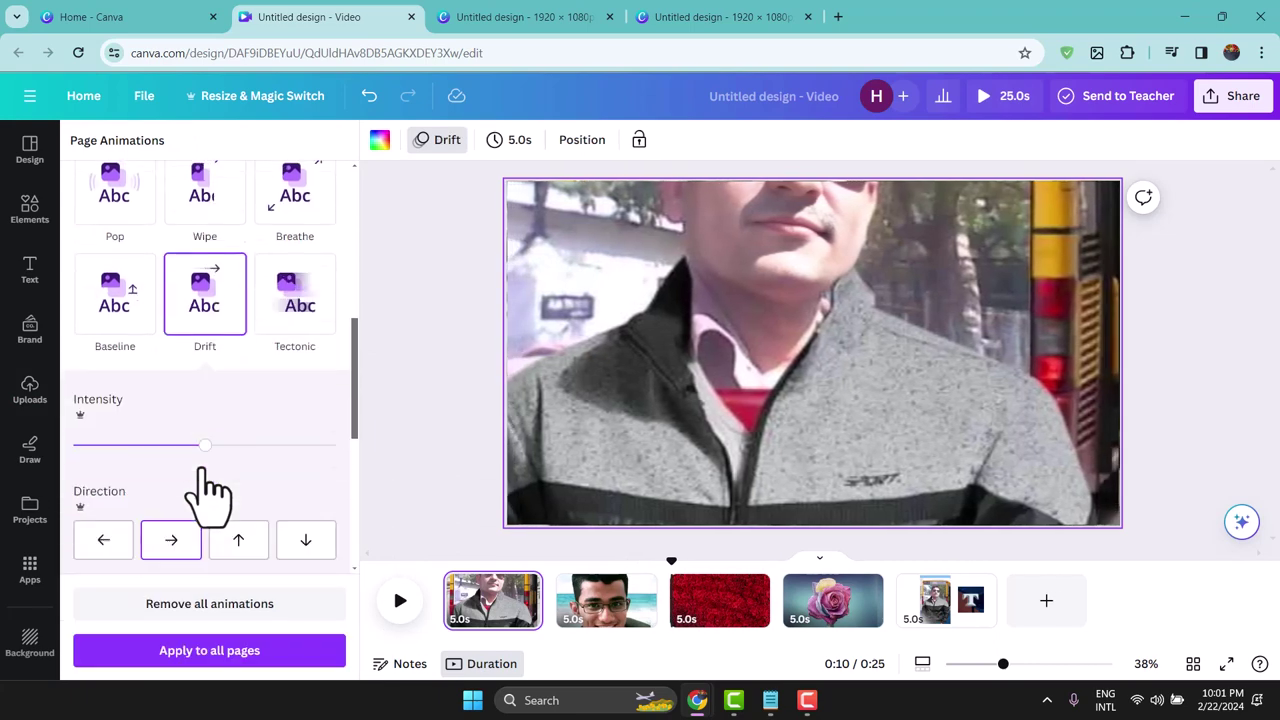
Step: Try the Baseline page animation on the second page, and settle on Drift
{"action": "left_click", "coordinate": [590, 605]}
{"action": "left_click", "coordinate": [127, 290]}
{"action": "scroll", "coordinate": [125, 290], "scroll_direction": "down", "scroll_amount": 1}
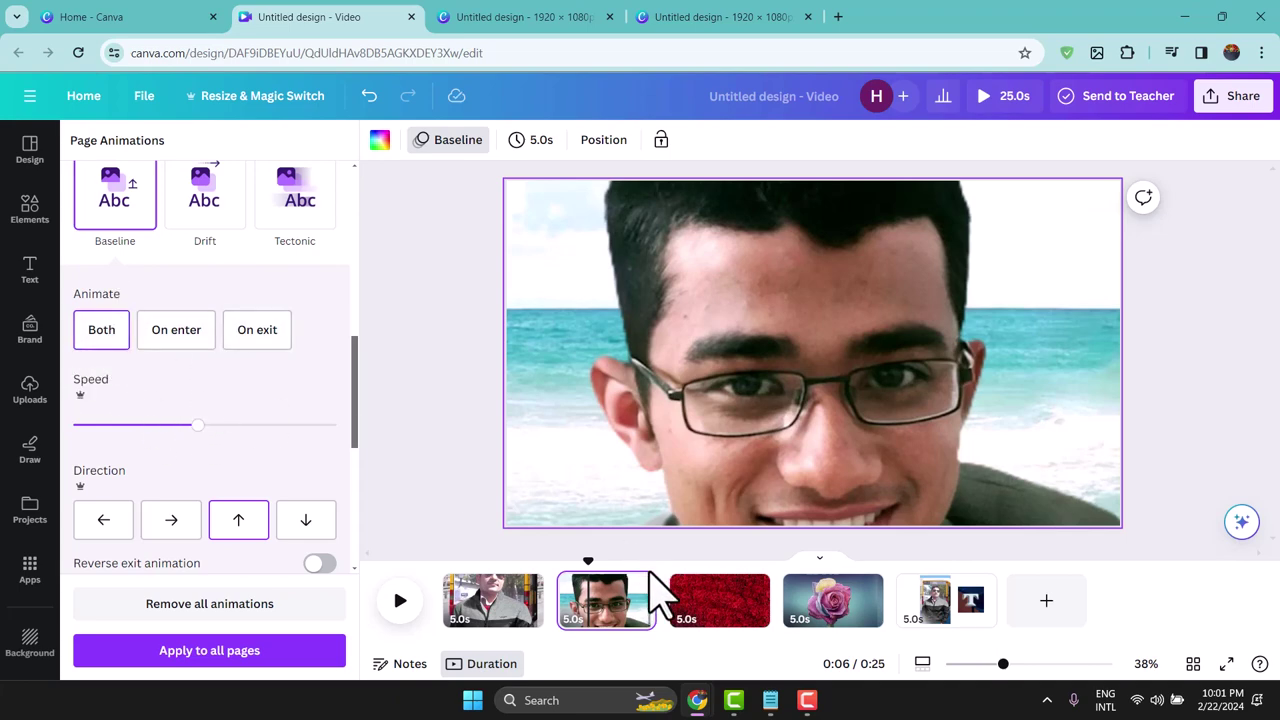
{"action": "left_click", "coordinate": [208, 205]}
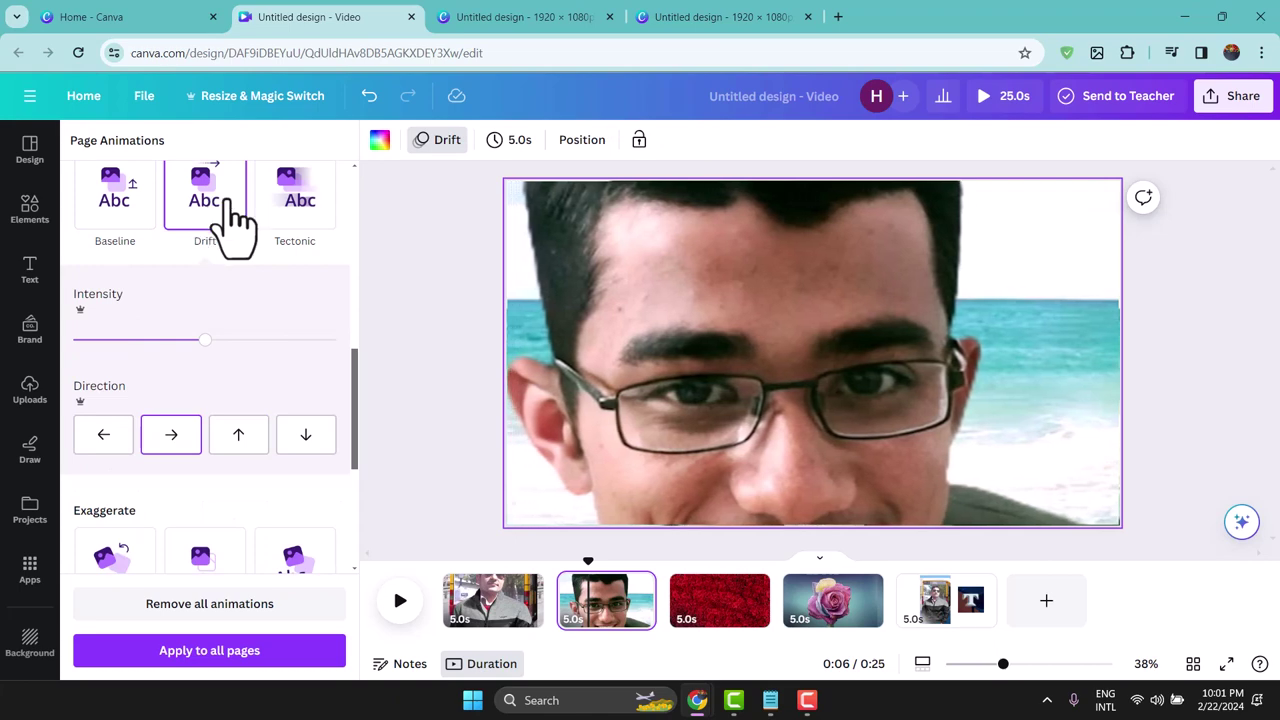
Step: Try the Drift, Tectonic, Scrapbook and Block animations on the red roses page, and finish with Stomp
{"action": "left_click", "coordinate": [738, 620]}
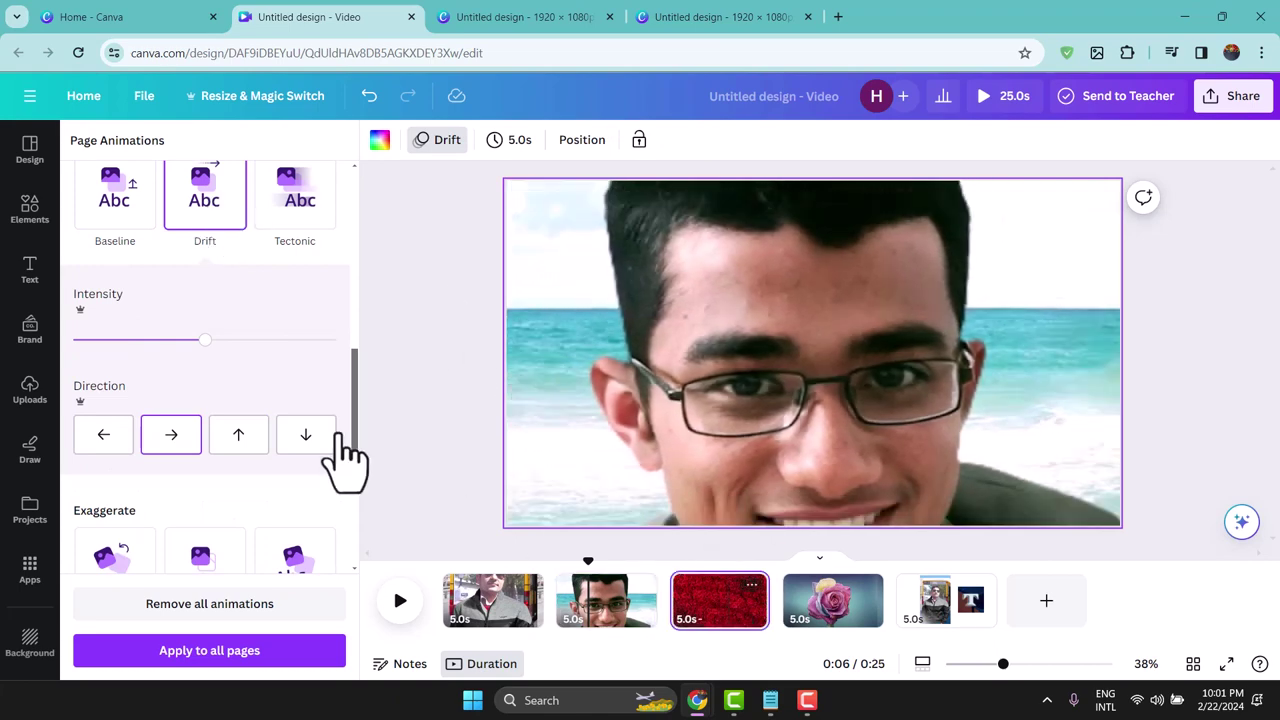
{"action": "scroll", "coordinate": [235, 300], "scroll_direction": "up", "scroll_amount": 1}
{"action": "left_click", "coordinate": [226, 264]}
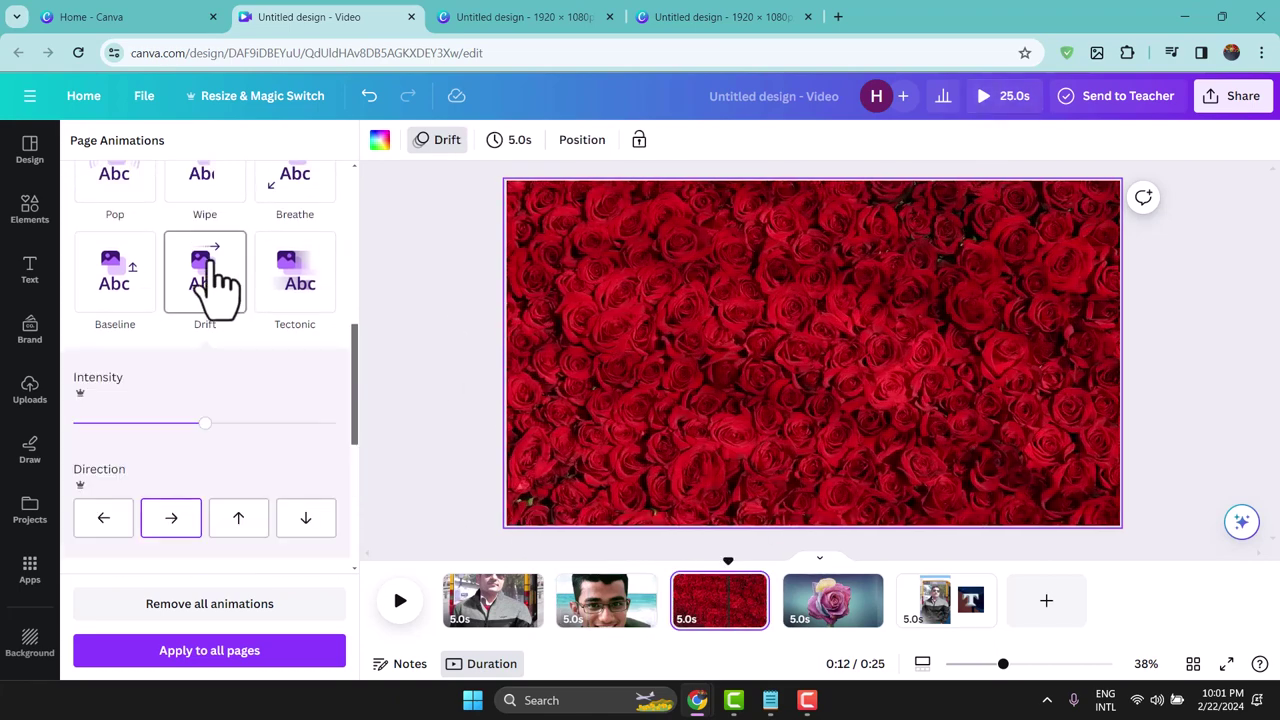
{"action": "left_click", "coordinate": [293, 283]}
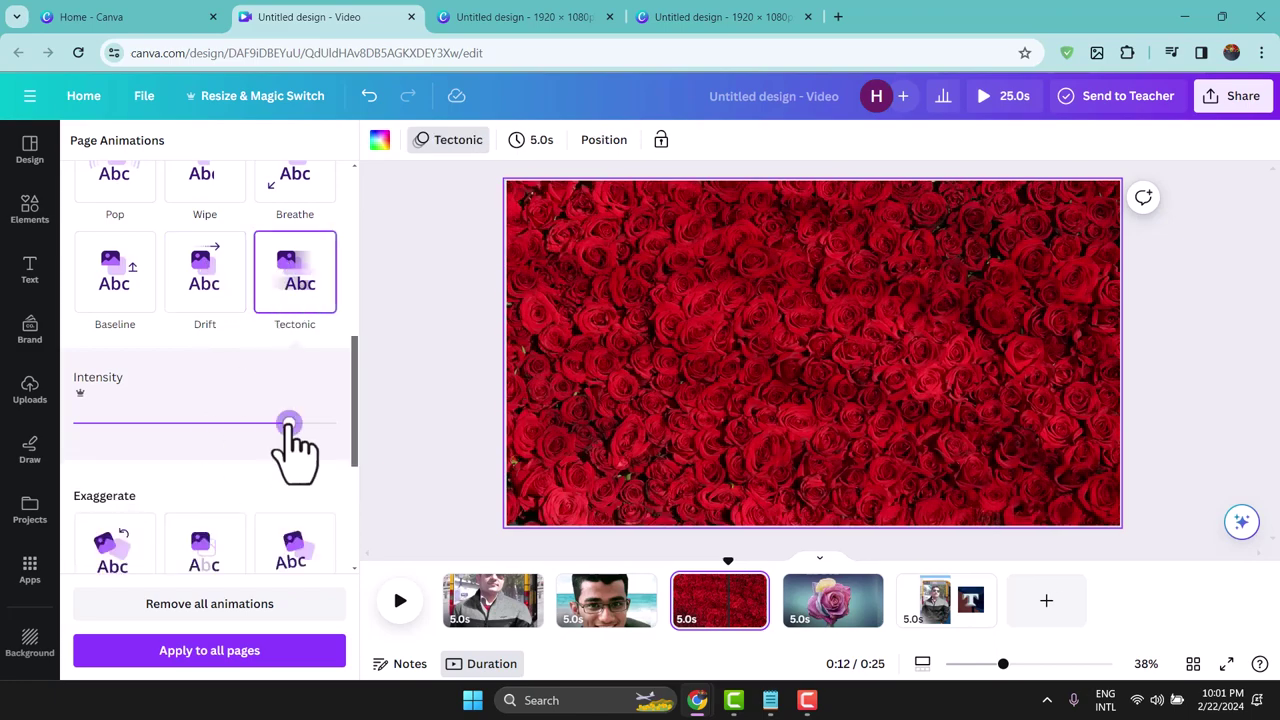
{"action": "scroll", "coordinate": [209, 514], "scroll_direction": "down", "scroll_amount": 3}
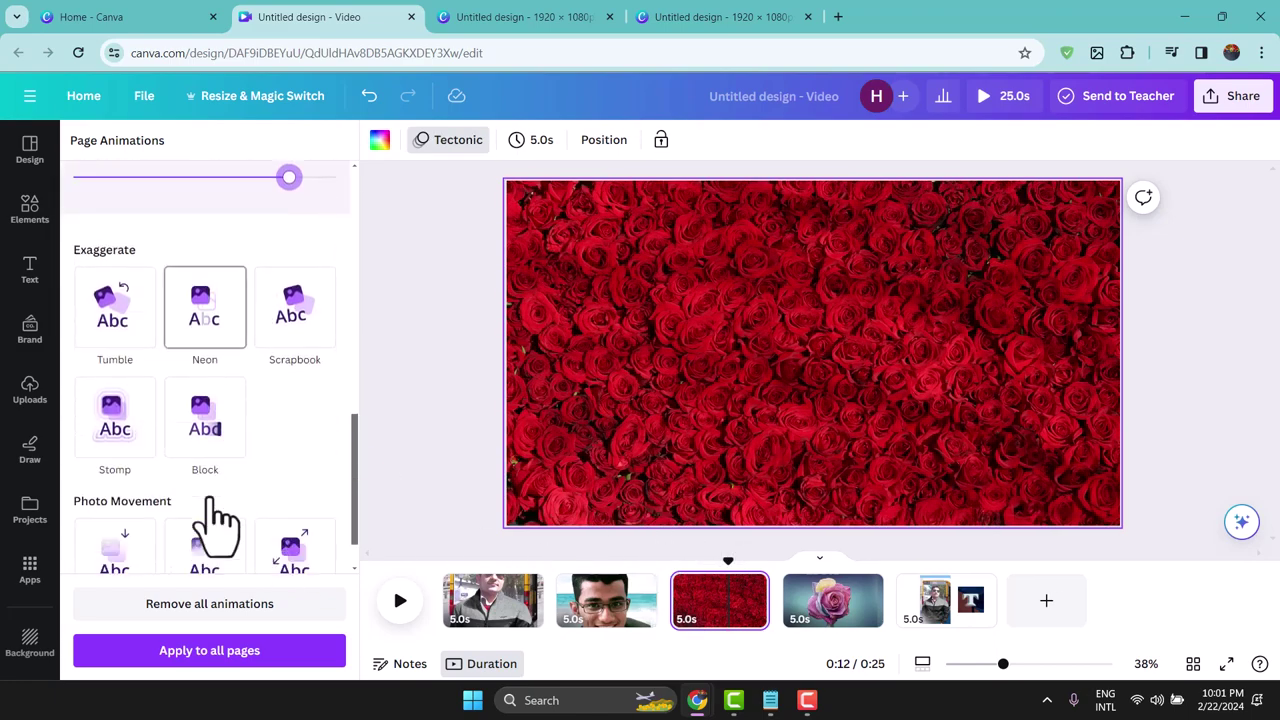
{"action": "left_click", "coordinate": [318, 337]}
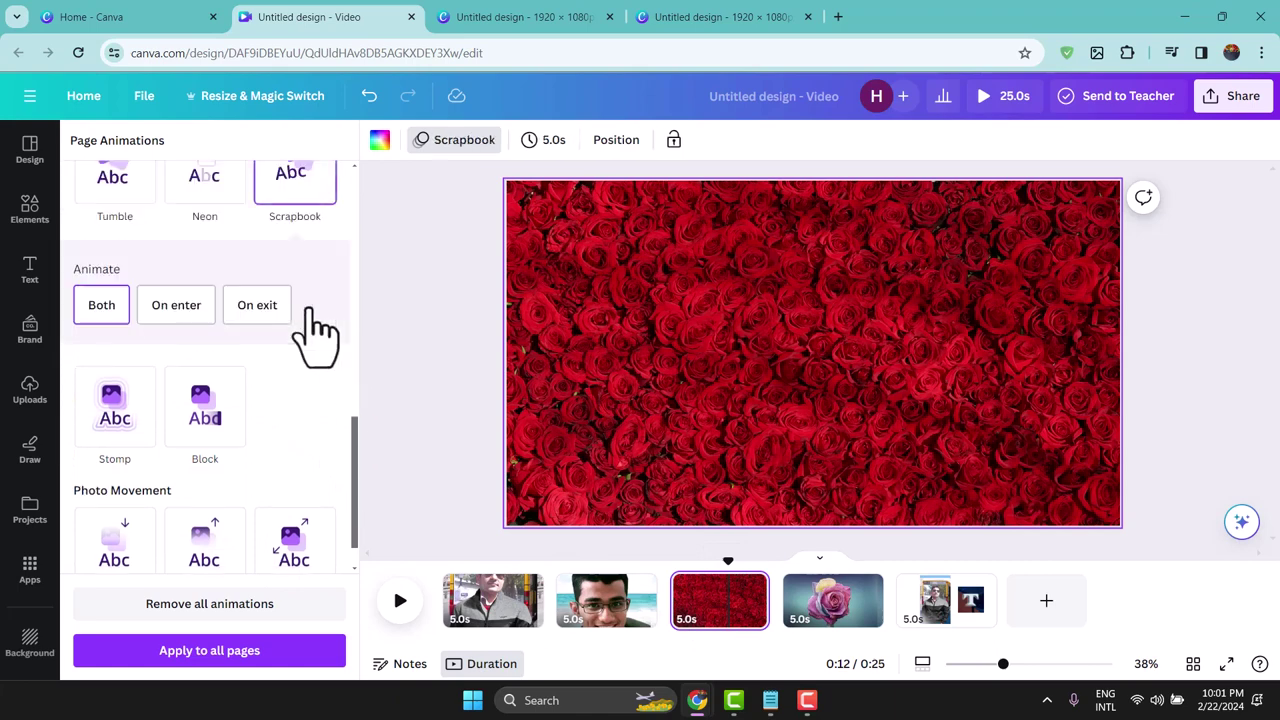
{"action": "left_click", "coordinate": [203, 405]}
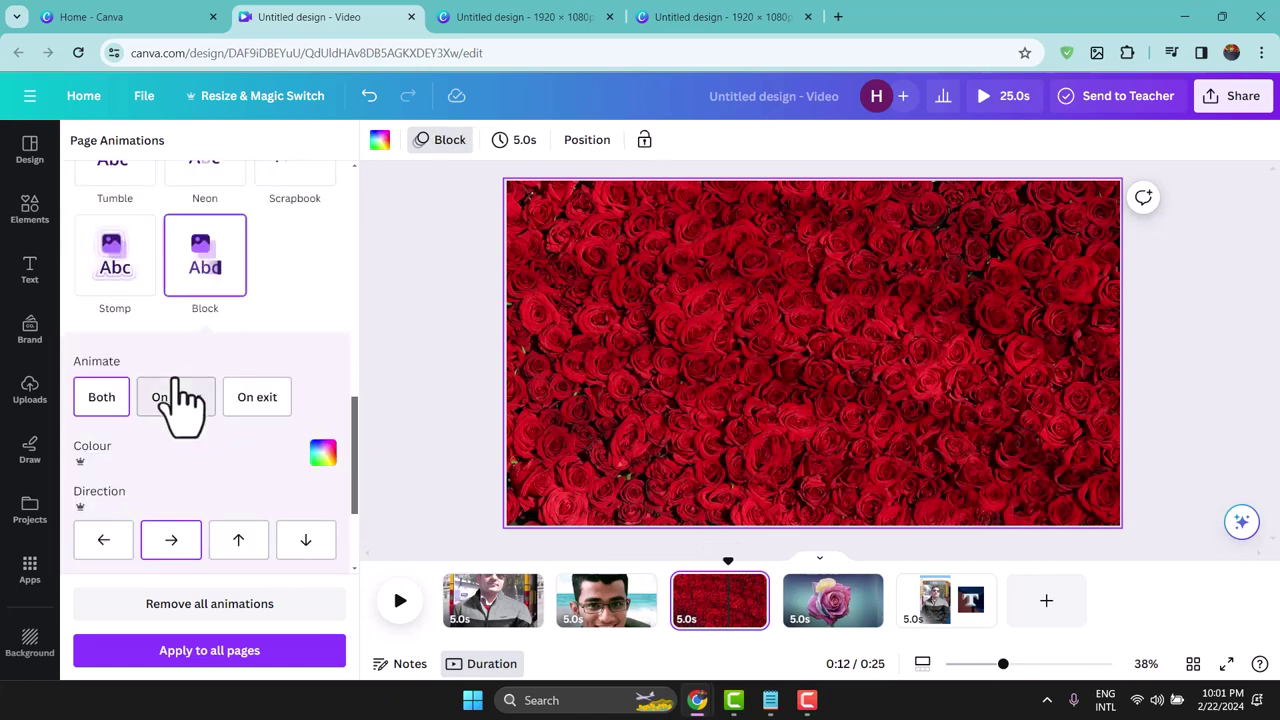
{"action": "left_click", "coordinate": [130, 275]}
Step: Try the Sleek and Corporate page animations on the multicoloured rose page, and settle on Chill
{"action": "left_click", "coordinate": [830, 605]}
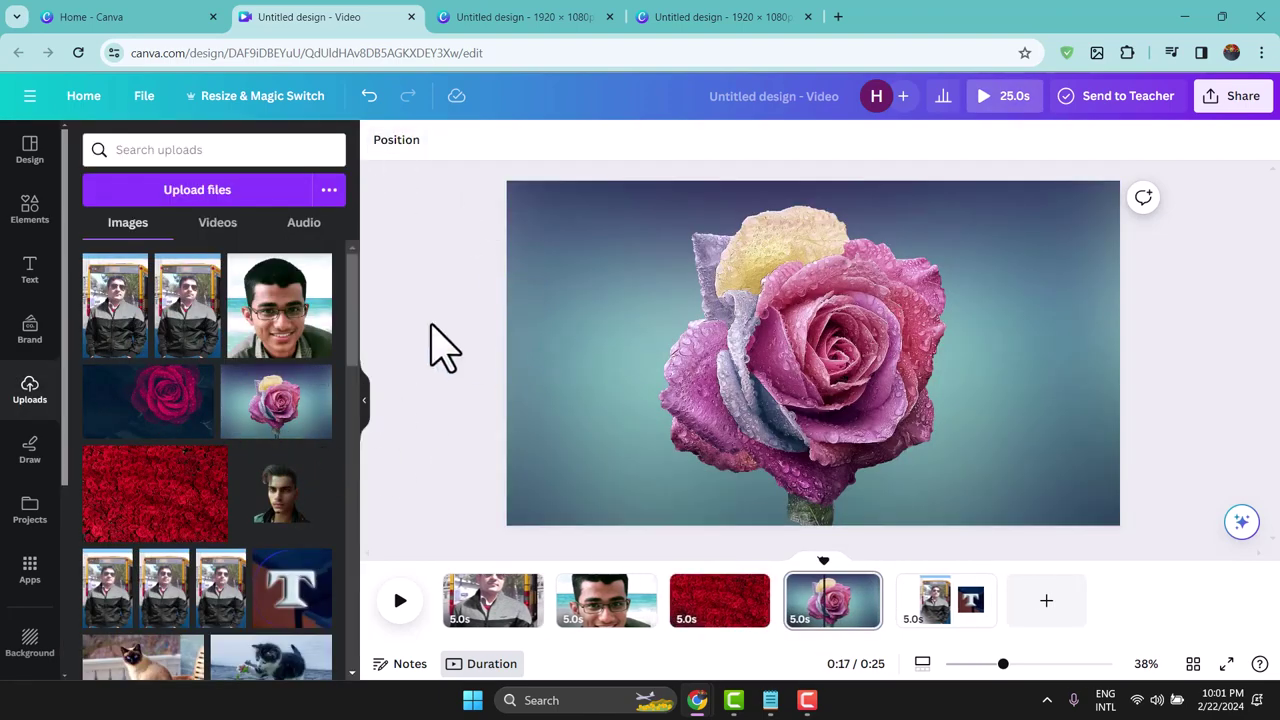
{"action": "left_click", "coordinate": [677, 363]}
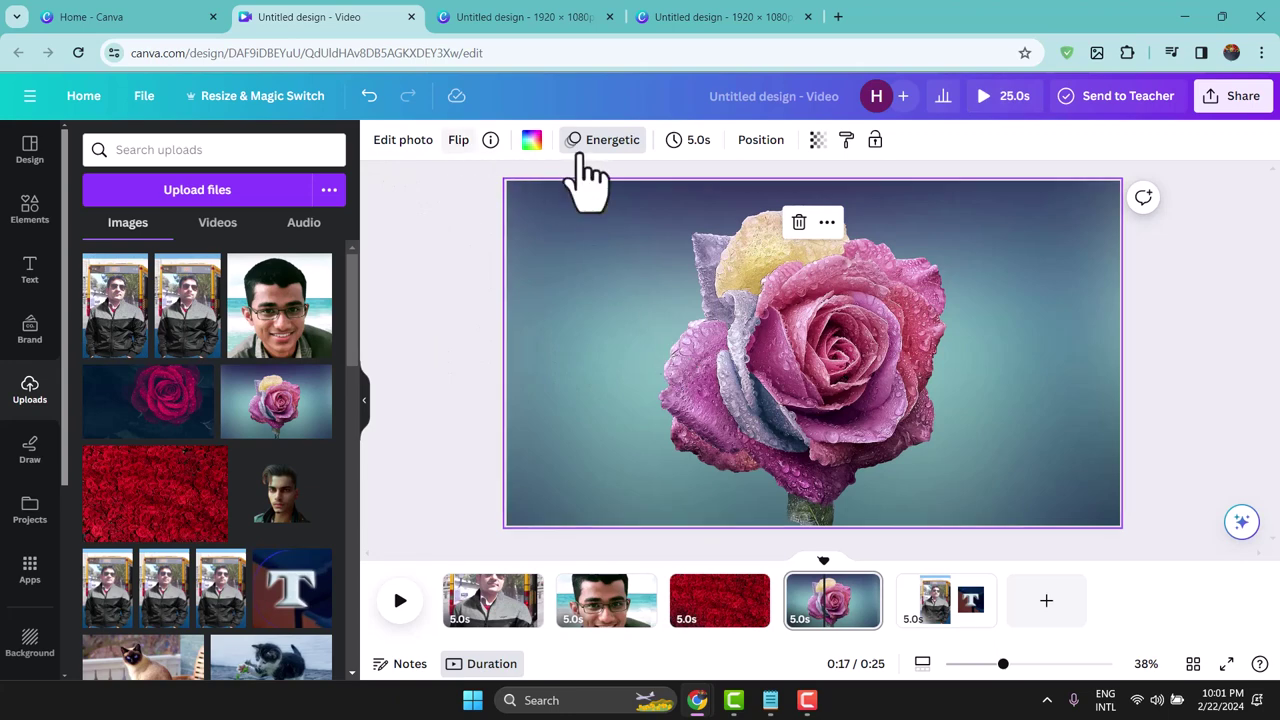
{"action": "left_click", "coordinate": [592, 145]}
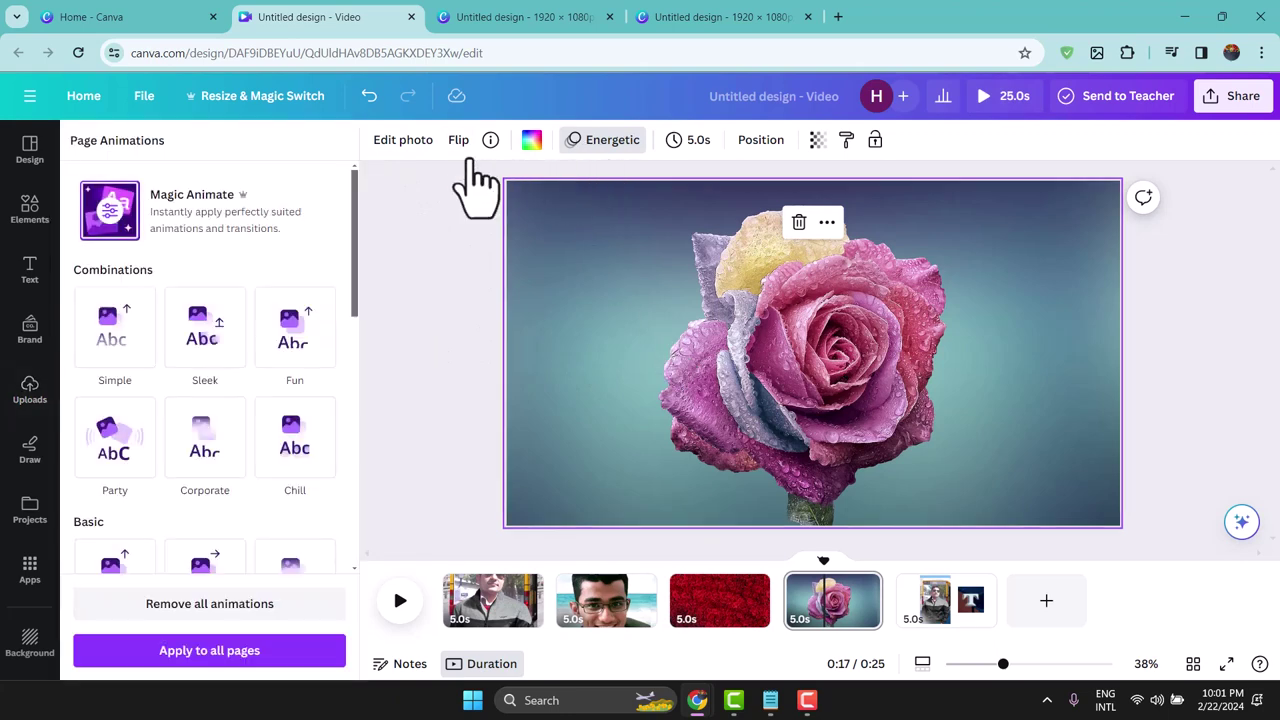
{"action": "left_click", "coordinate": [205, 330]}
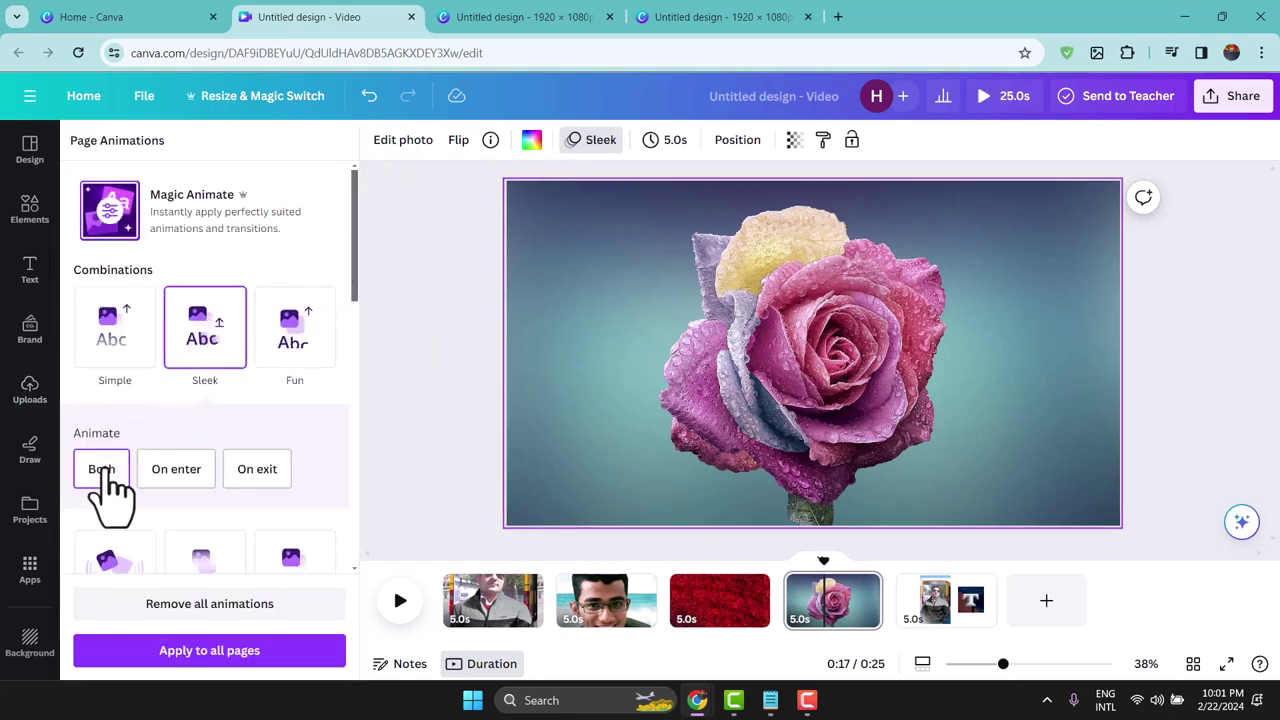
{"action": "scroll", "coordinate": [270, 445], "scroll_direction": "down", "scroll_amount": 3}
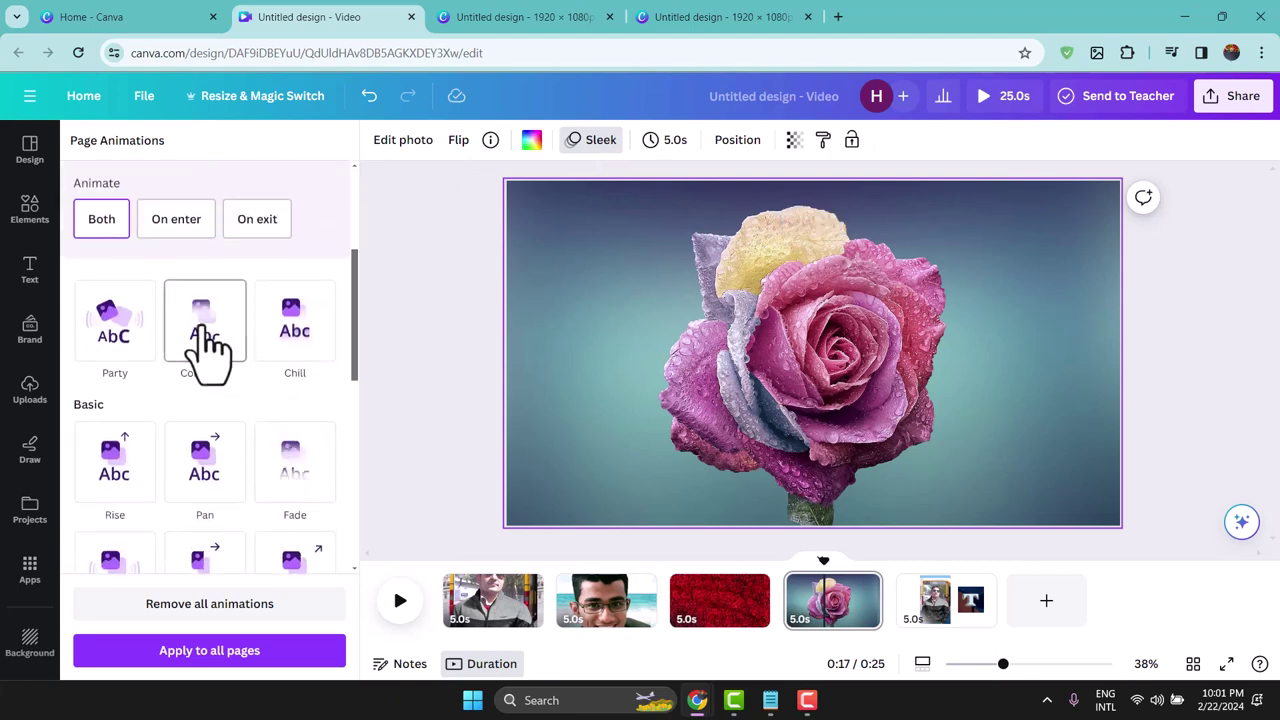
{"action": "left_click", "coordinate": [203, 336]}
{"action": "left_click", "coordinate": [289, 308]}
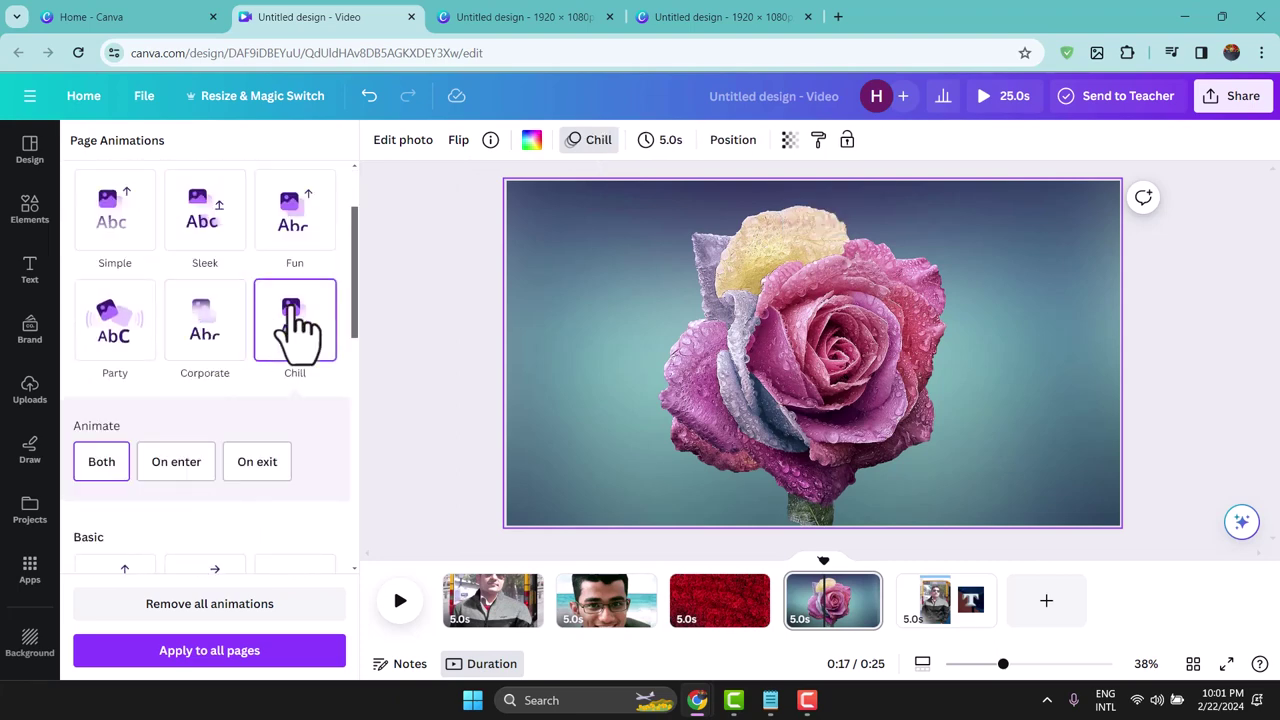
Step: Set the multicoloured rose page's timing to 3.0 seconds and preview the video
{"action": "left_click", "coordinate": [647, 140]}
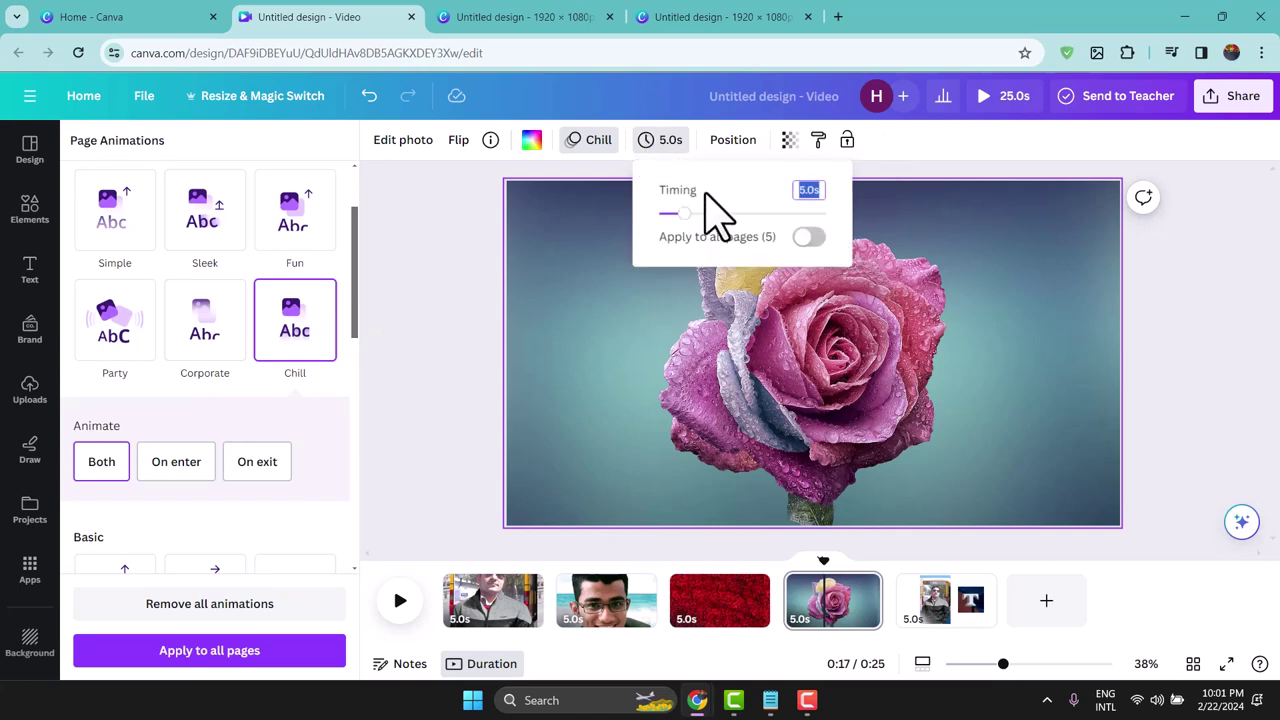
{"action": "left_click_drag", "start_coordinate": [678, 215], "coordinate": [673, 215]}
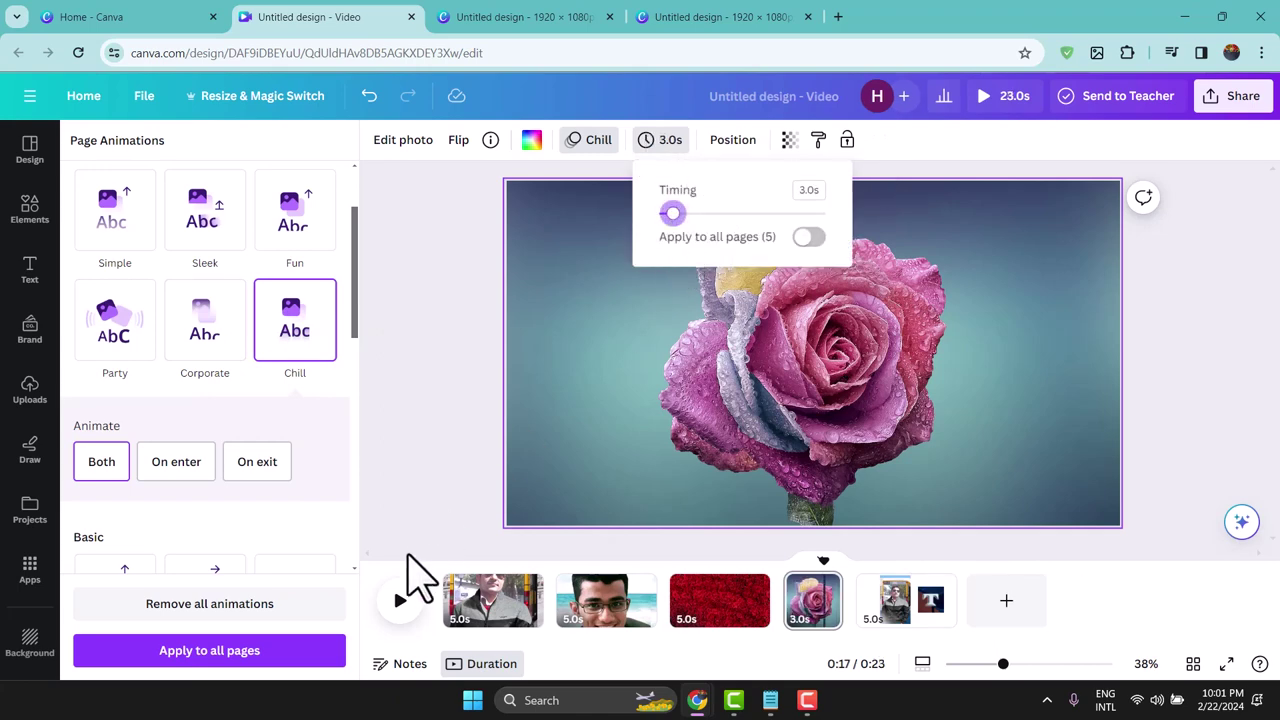
{"action": "left_click", "coordinate": [400, 600]}
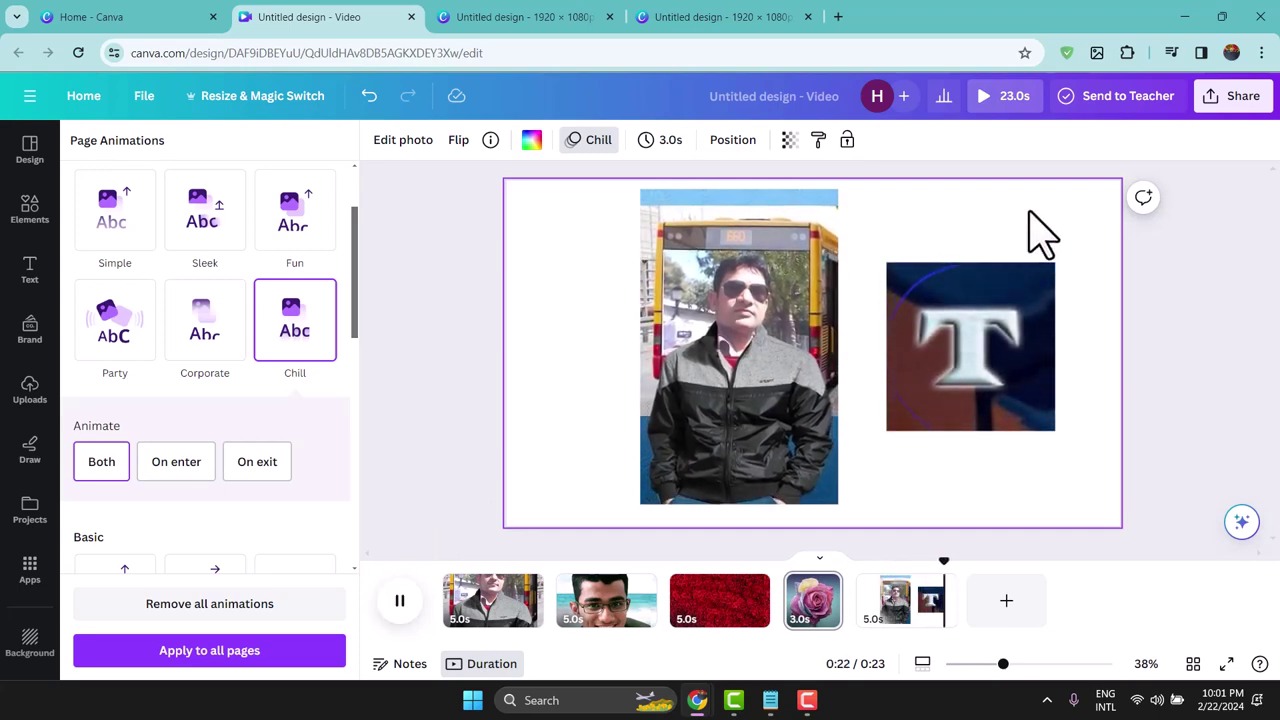
Step: Set the multicoloured rose page's timing to 2.5 seconds, leaving the other pages out
{"action": "left_click", "coordinate": [597, 145]}
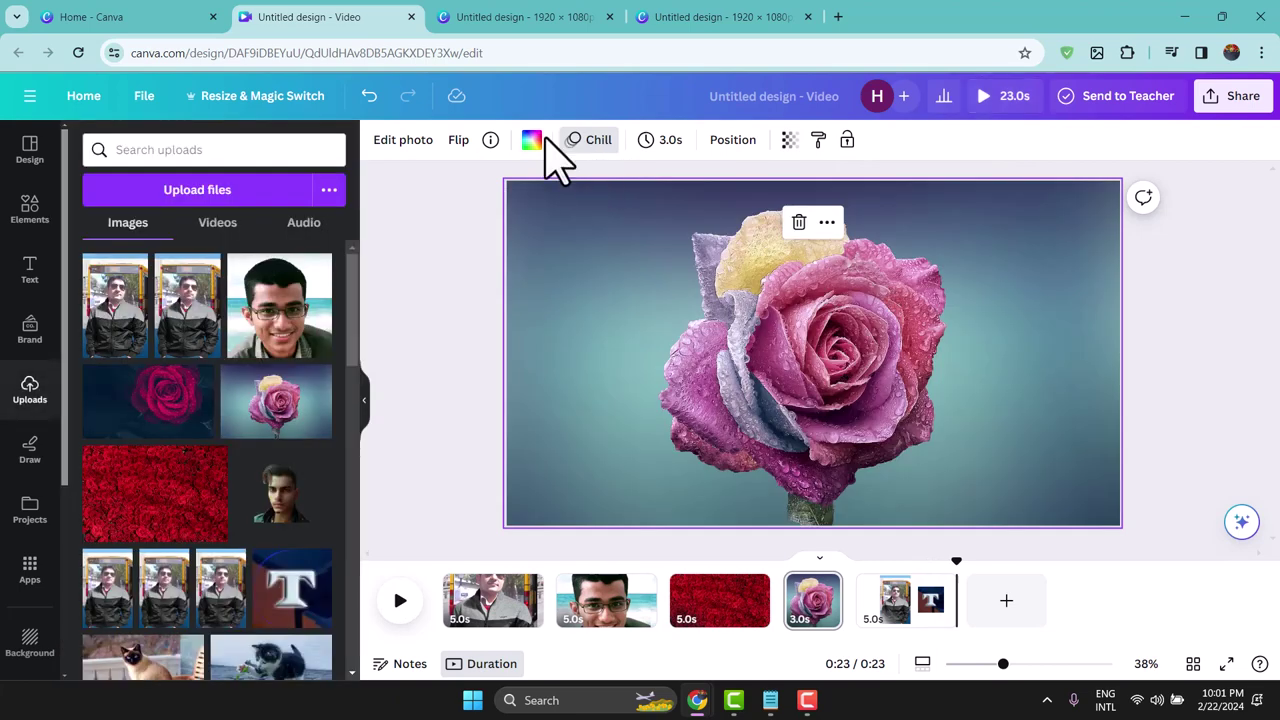
{"action": "left_click", "coordinate": [660, 145]}
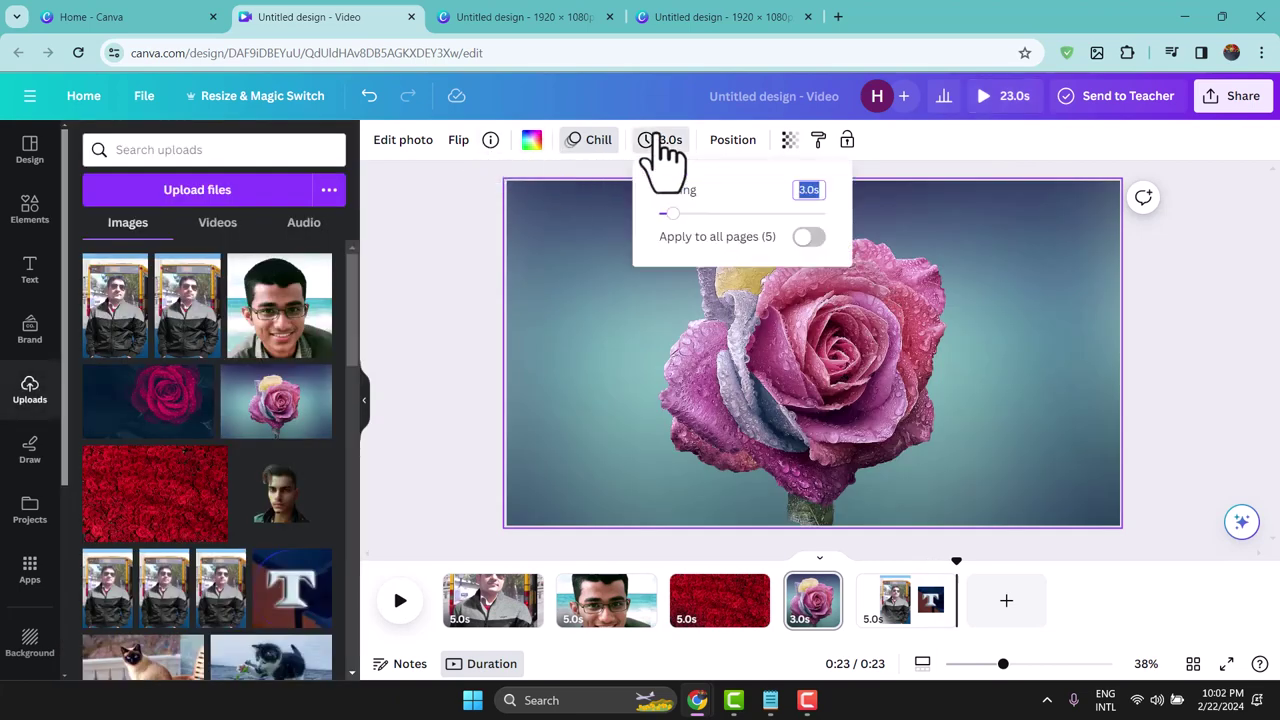
{"action": "left_click_drag", "start_coordinate": [681, 220], "coordinate": [672, 246]}
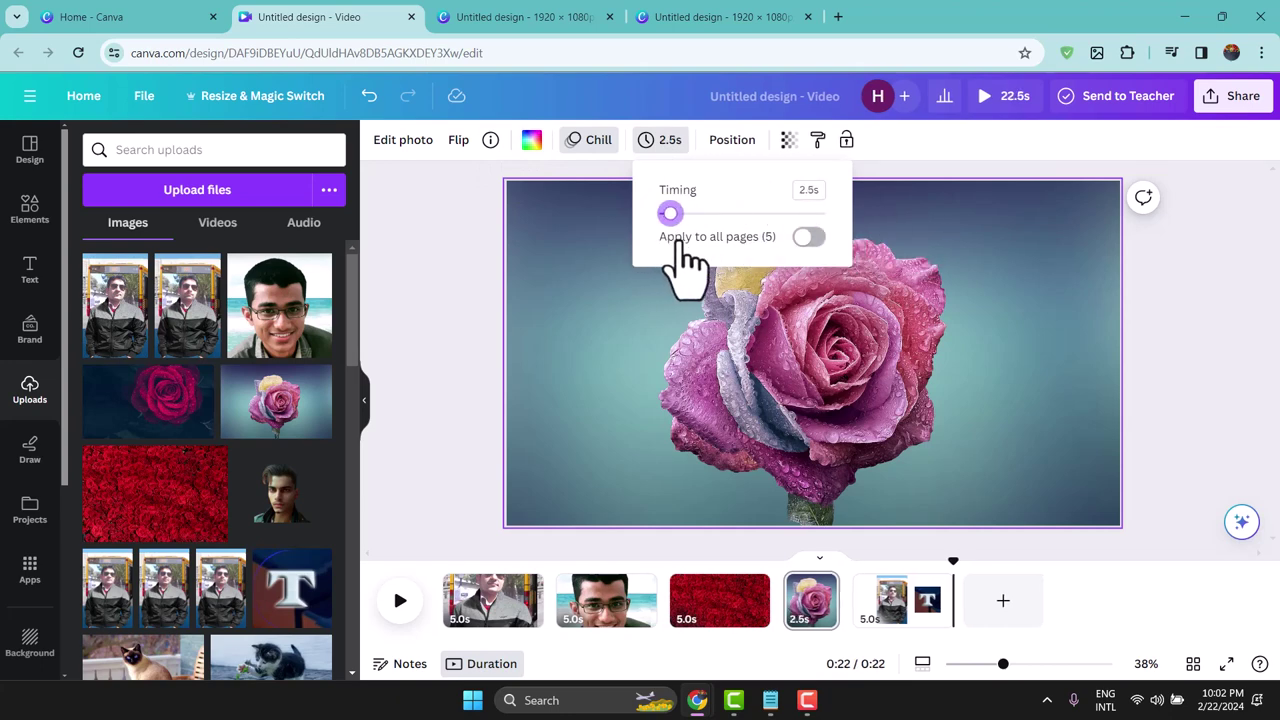
{"action": "left_click", "coordinate": [437, 245]}
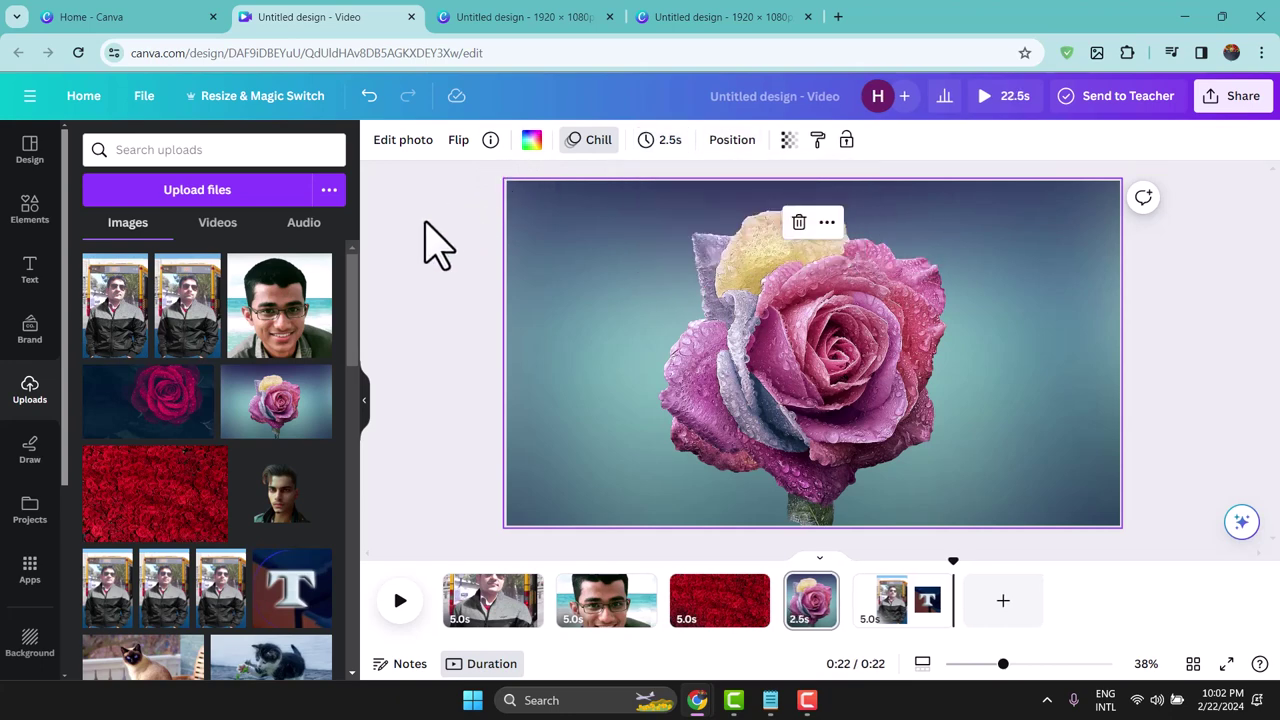
Step: Examine the layers of the multicoloured rose page in both the overlapping and the all-layers views
{"action": "left_click", "coordinate": [742, 150]}
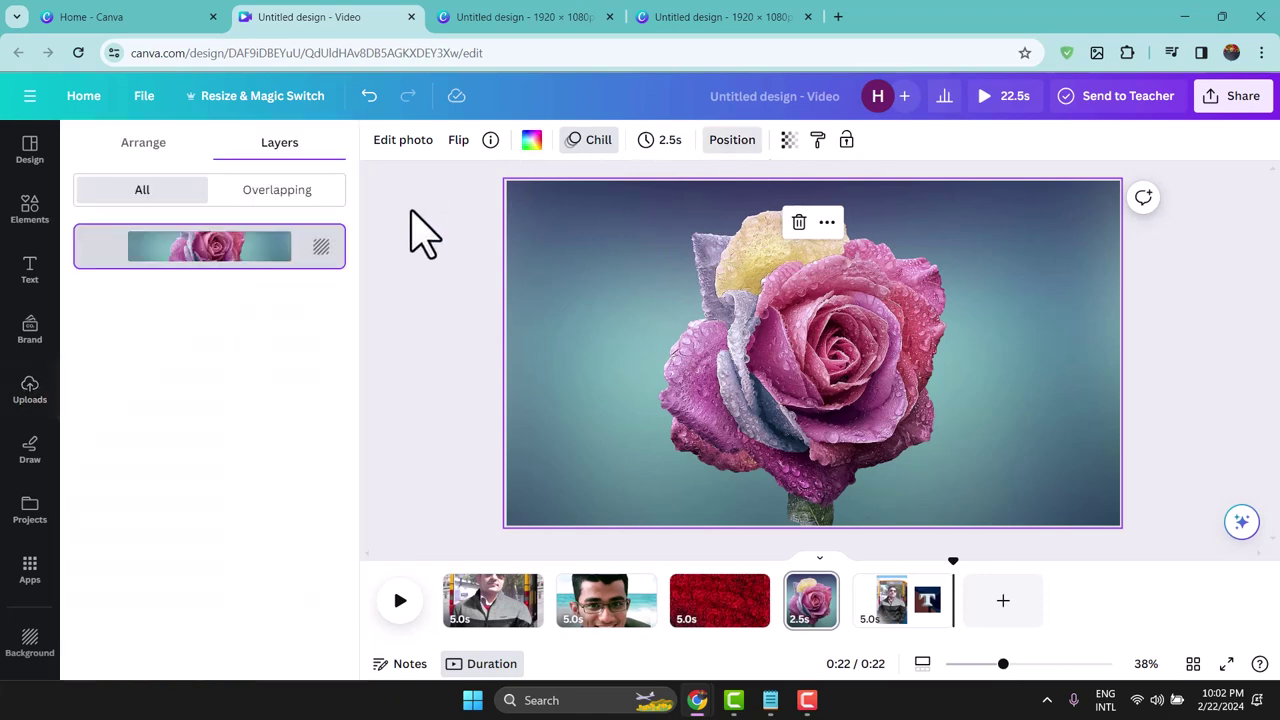
{"action": "left_click", "coordinate": [272, 190]}
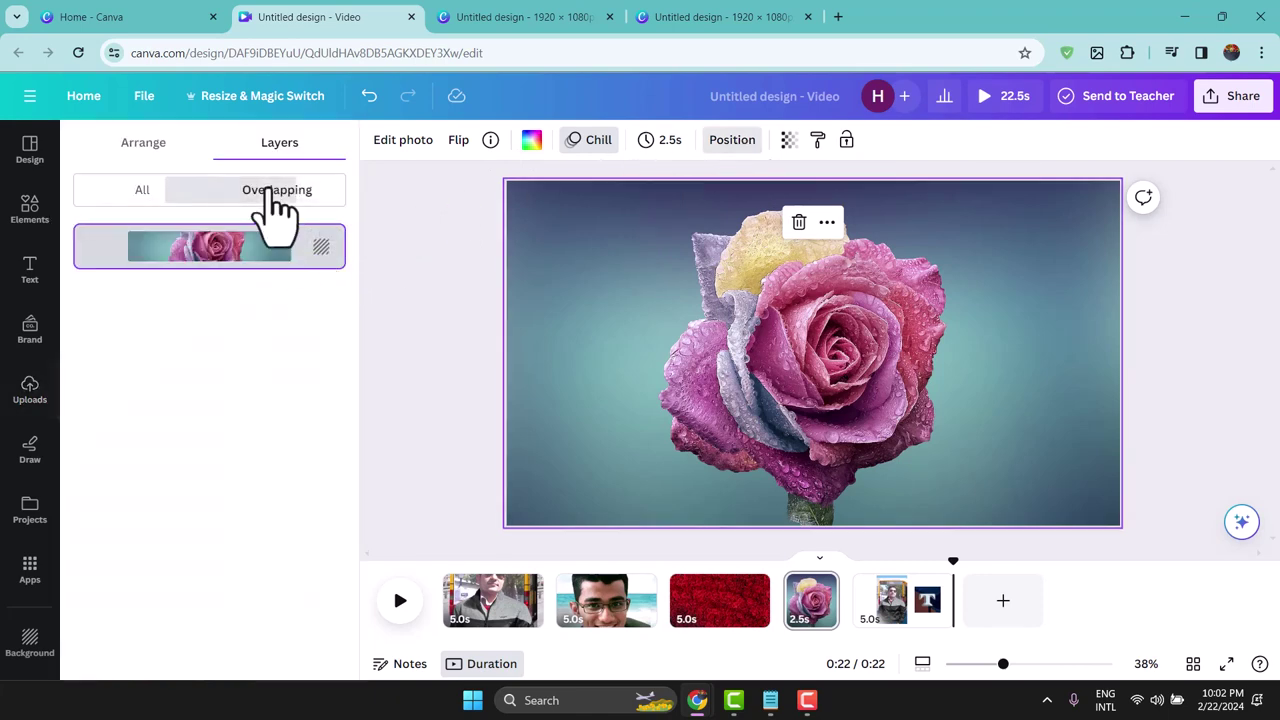
{"action": "left_click", "coordinate": [138, 192]}
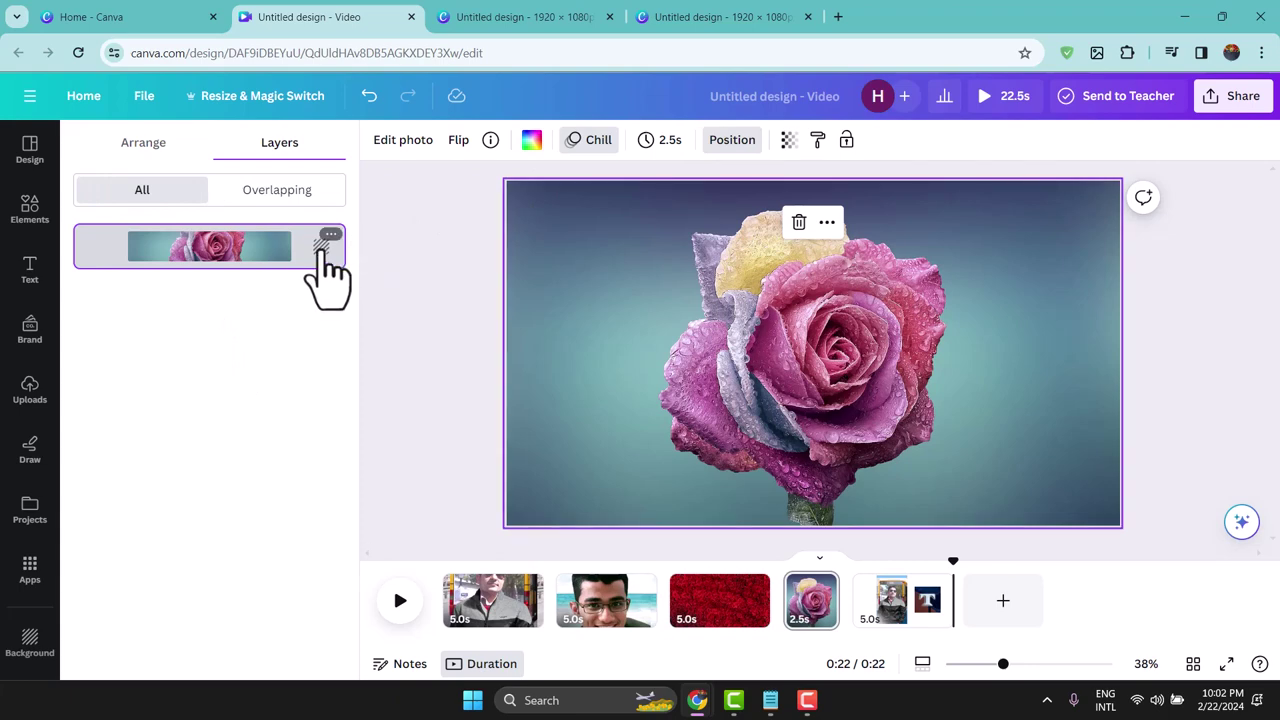
{"action": "left_click", "coordinate": [452, 222]}
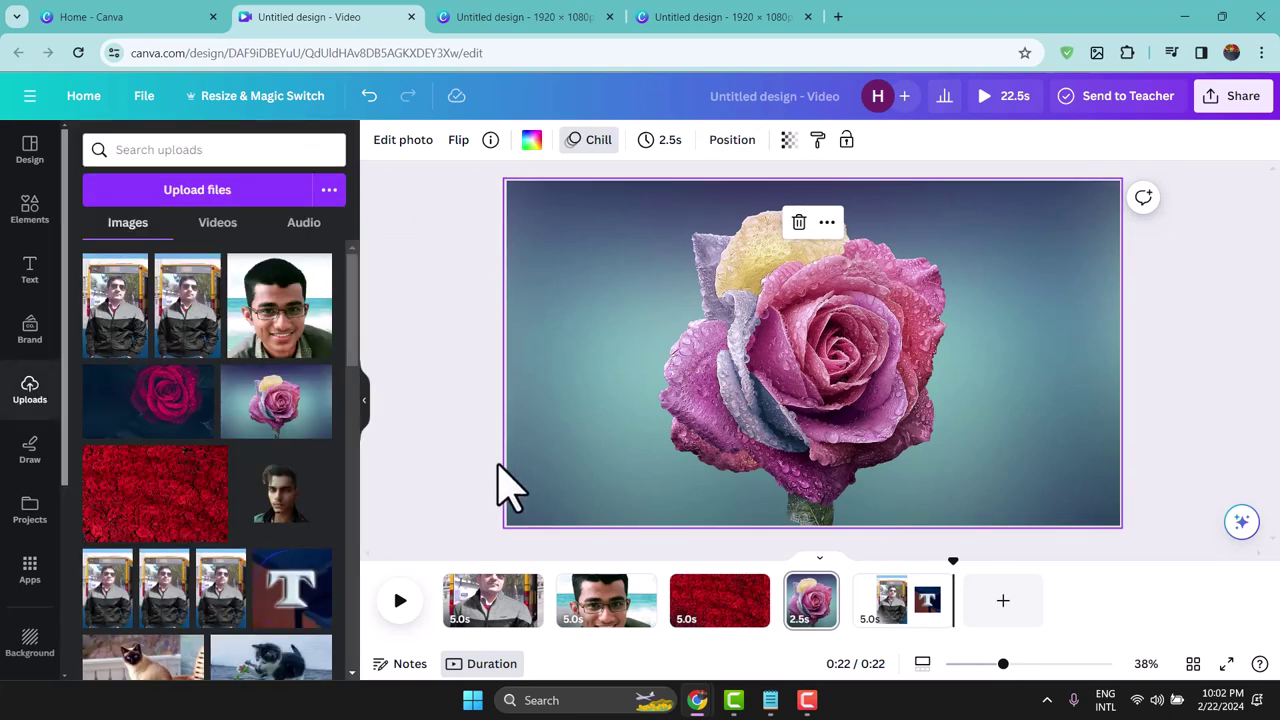
Step: Download all 5 pages as an MP4 video at 1080p (HD) quality, with the download settings saved
{"action": "left_click", "coordinate": [1237, 100]}
{"action": "left_click", "coordinate": [1010, 520]}
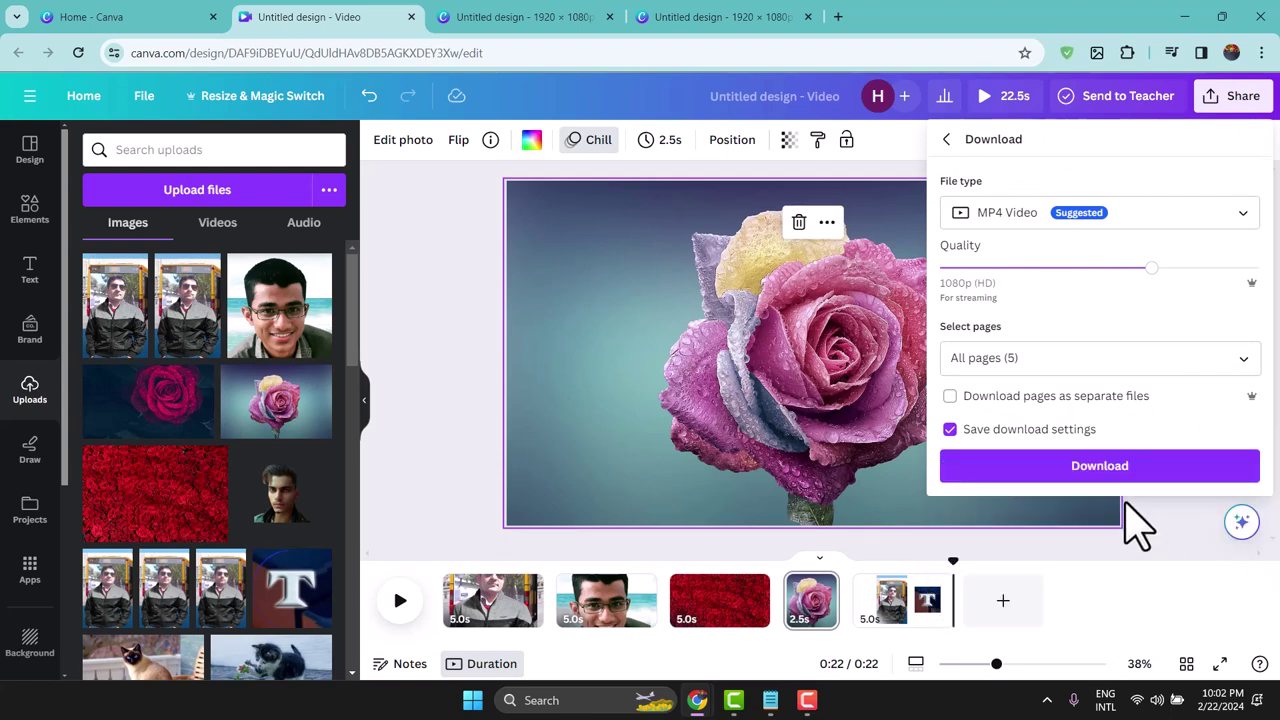
{"action": "left_click", "coordinate": [1092, 472]}
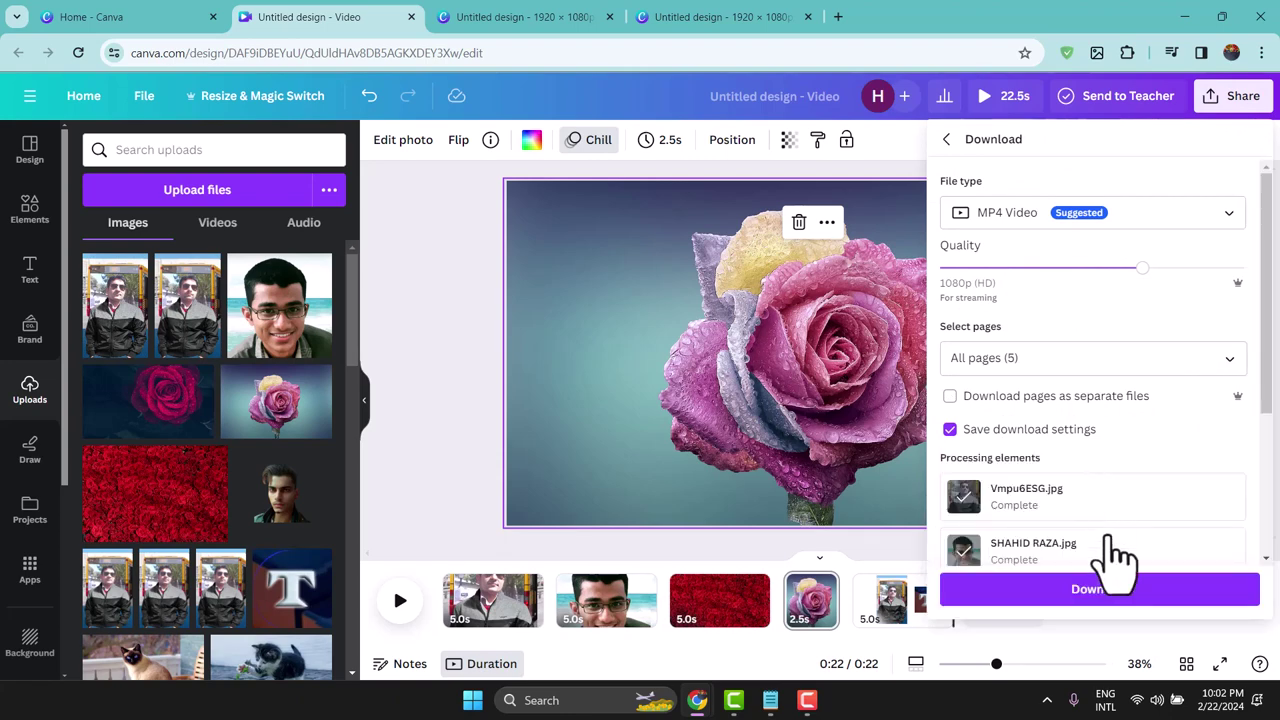
{"action": "left_click", "coordinate": [1100, 595]}
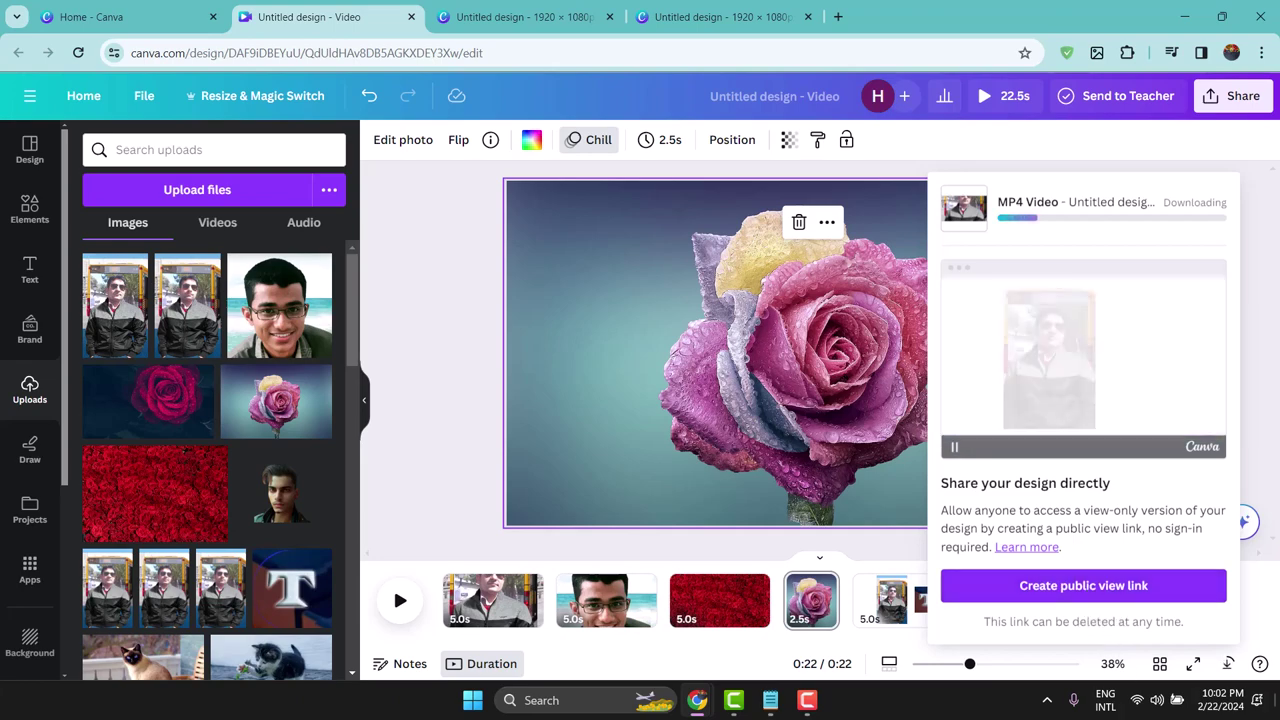
Step: Preview the slideshow video in the full-screen player and close the preview
{"action": "left_click", "coordinate": [985, 118]}
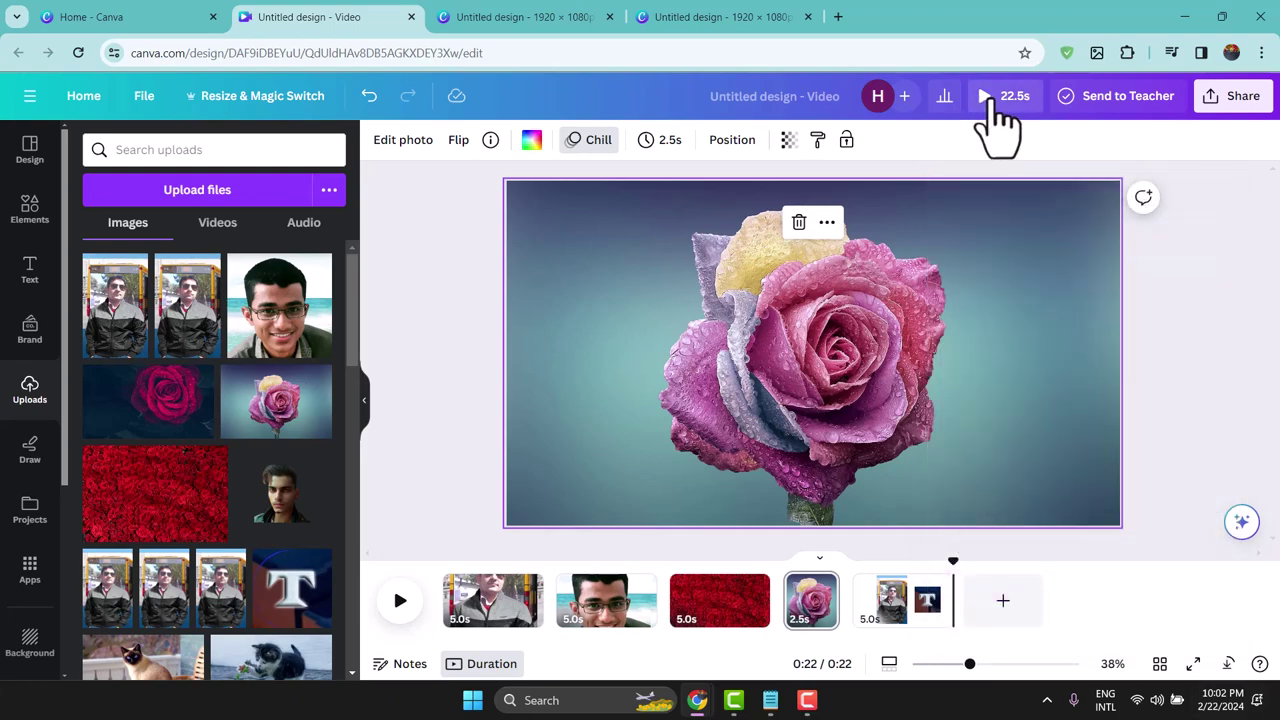
{"action": "left_click", "coordinate": [988, 100]}
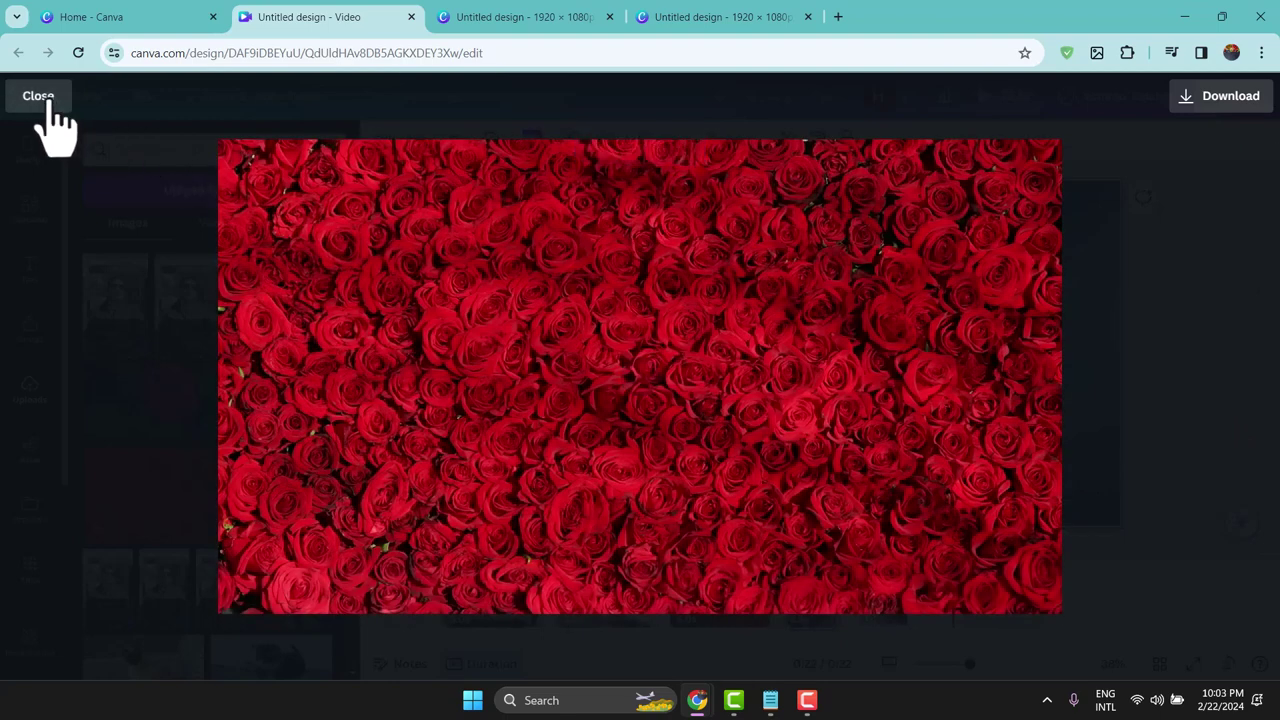
{"action": "left_click", "coordinate": [40, 97]}
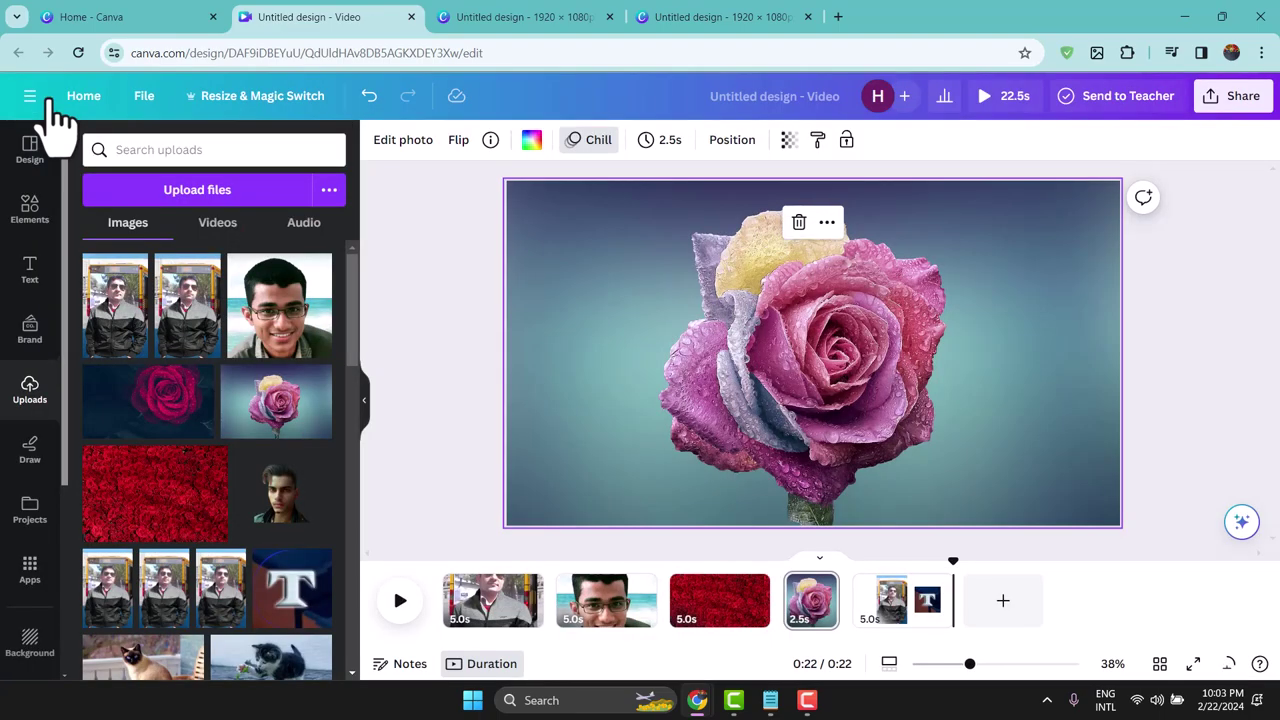
Step: Change the red roses page's page animation to Scrapbook
{"action": "left_click", "coordinate": [725, 620]}
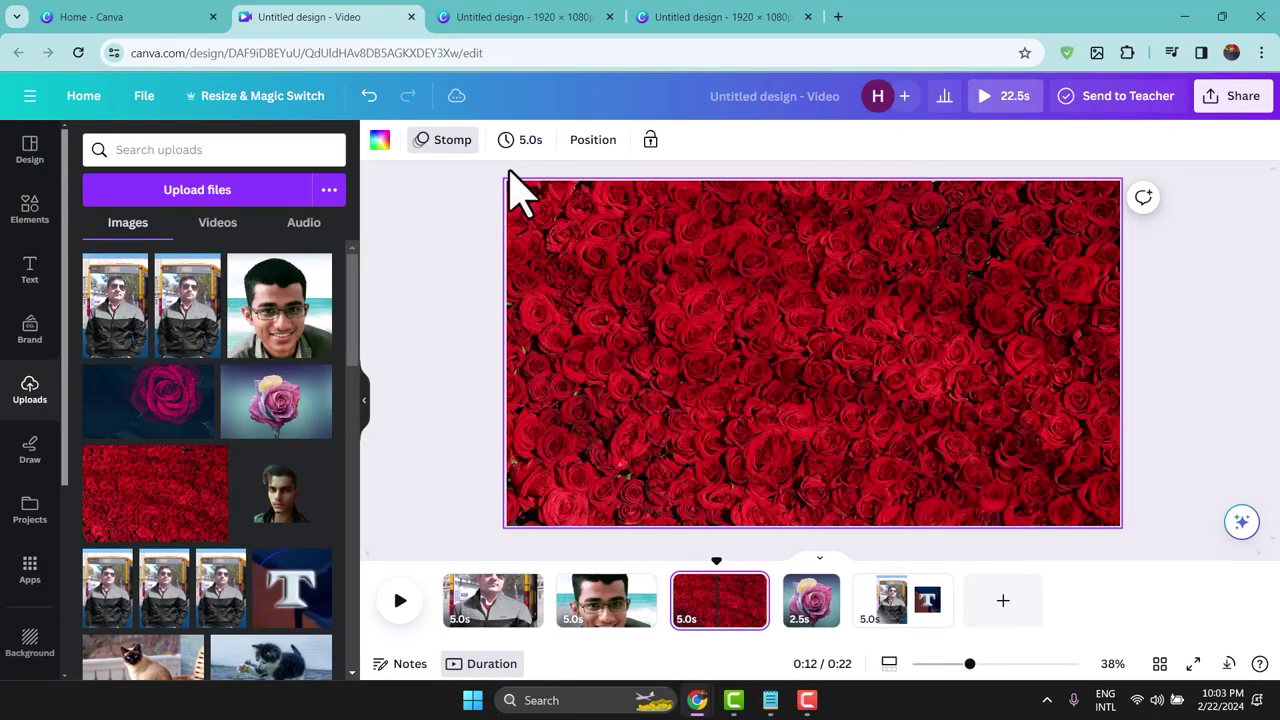
{"action": "left_click", "coordinate": [455, 140]}
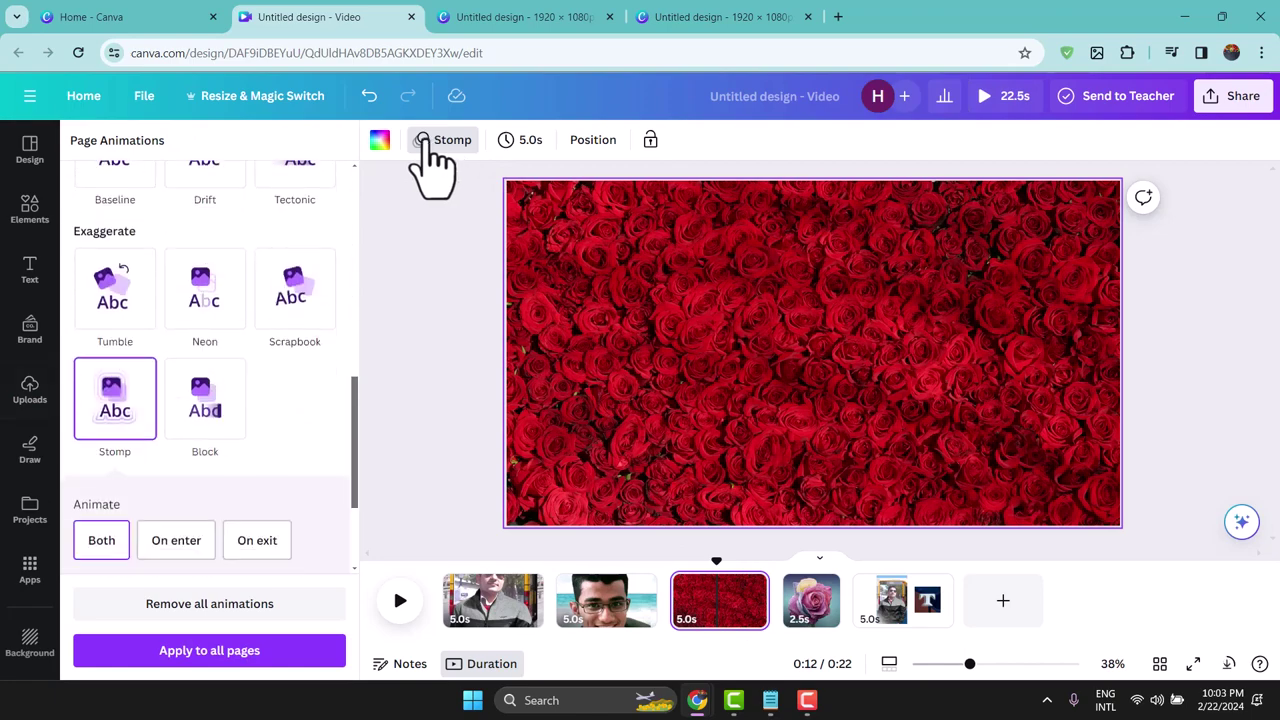
{"action": "left_click", "coordinate": [312, 296]}
{"action": "scroll", "coordinate": [296, 330], "scroll_direction": "up", "scroll_amount": 5}
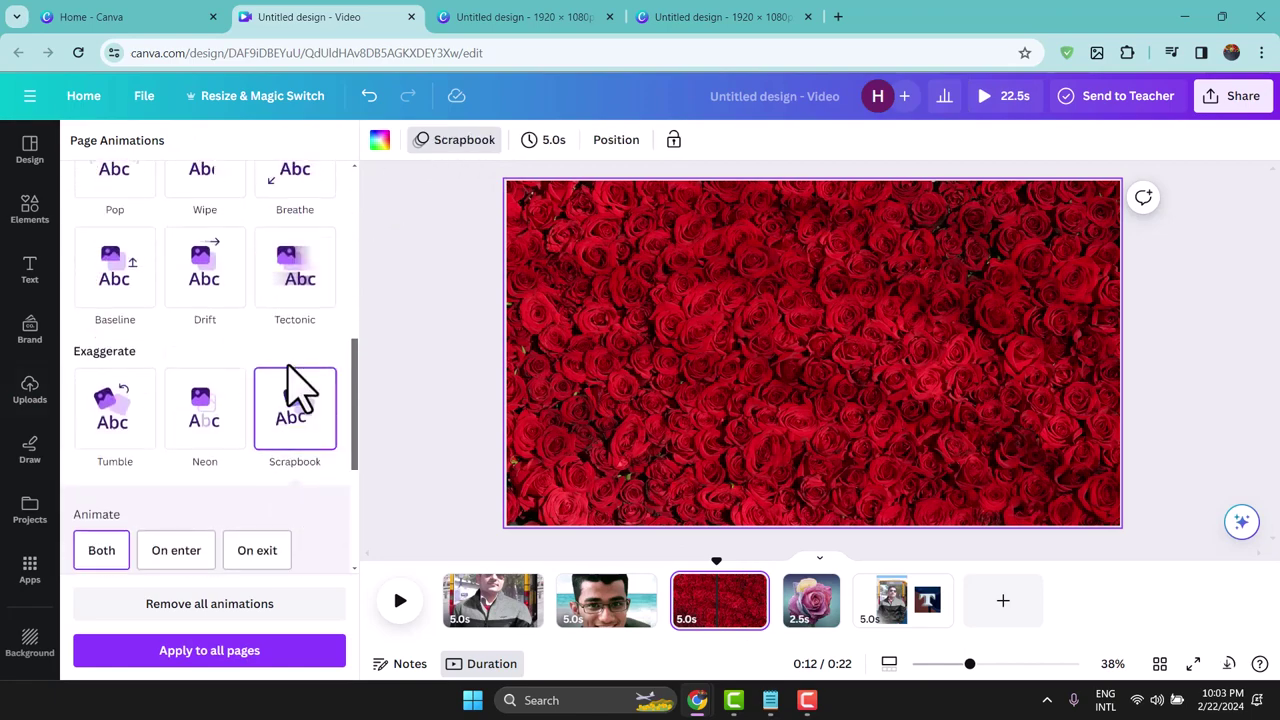
Step: Add the uploaded cutout portrait of the young man to the red roses page, enlarged in front of the roses
{"action": "left_click", "coordinate": [30, 390]}
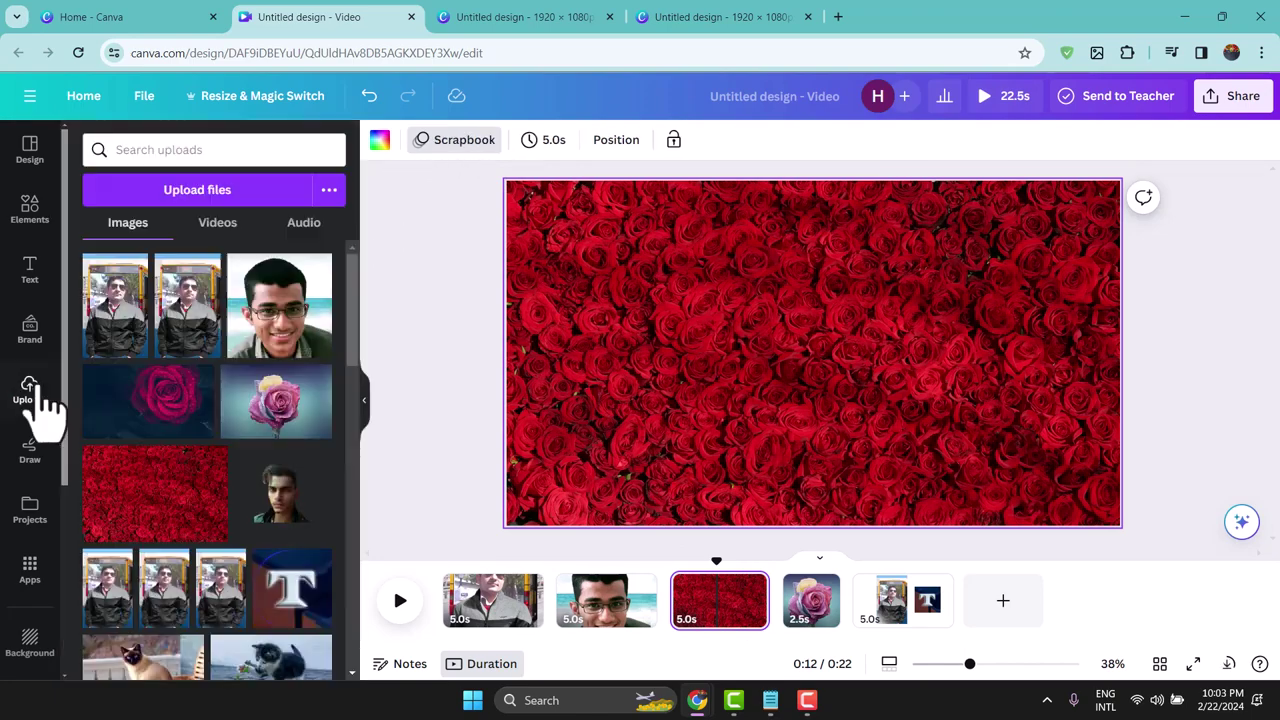
{"action": "left_click", "coordinate": [275, 500]}
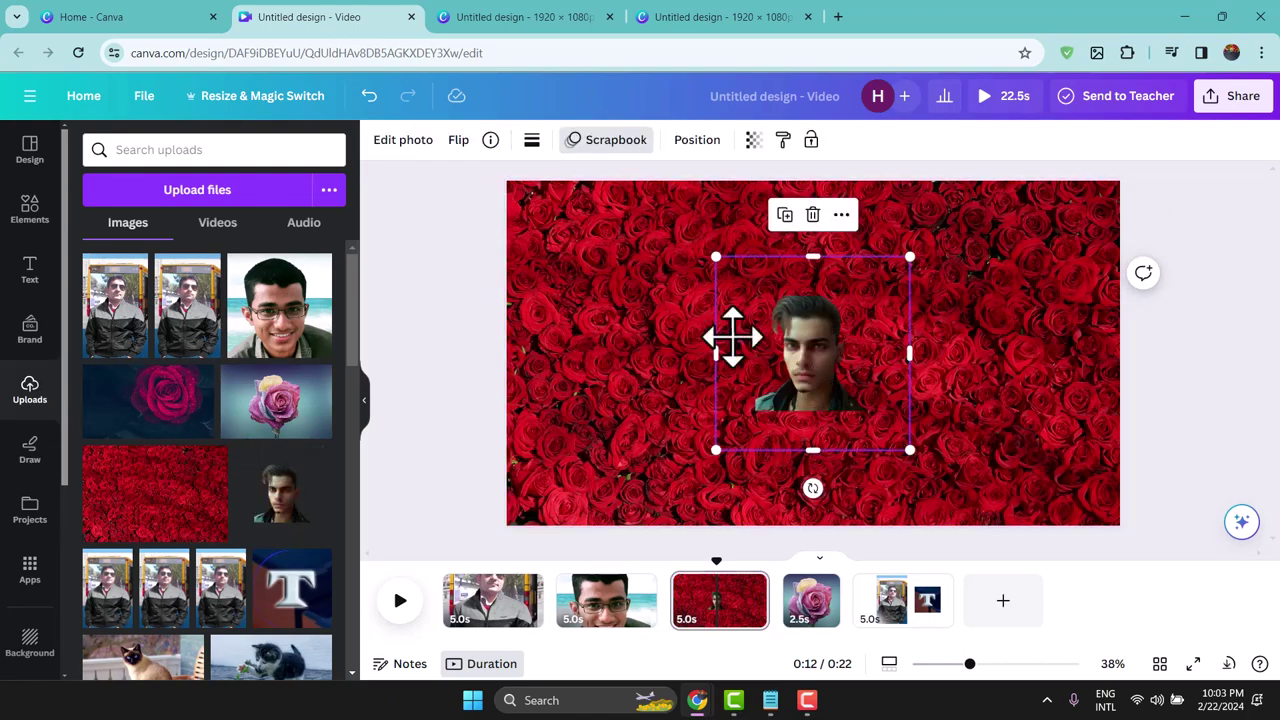
{"action": "left_click_drag", "start_coordinate": [733, 338], "coordinate": [671, 297]}
{"action": "left_click_drag", "start_coordinate": [775, 386], "coordinate": [1008, 584]}
{"action": "left_click", "coordinate": [480, 375]}
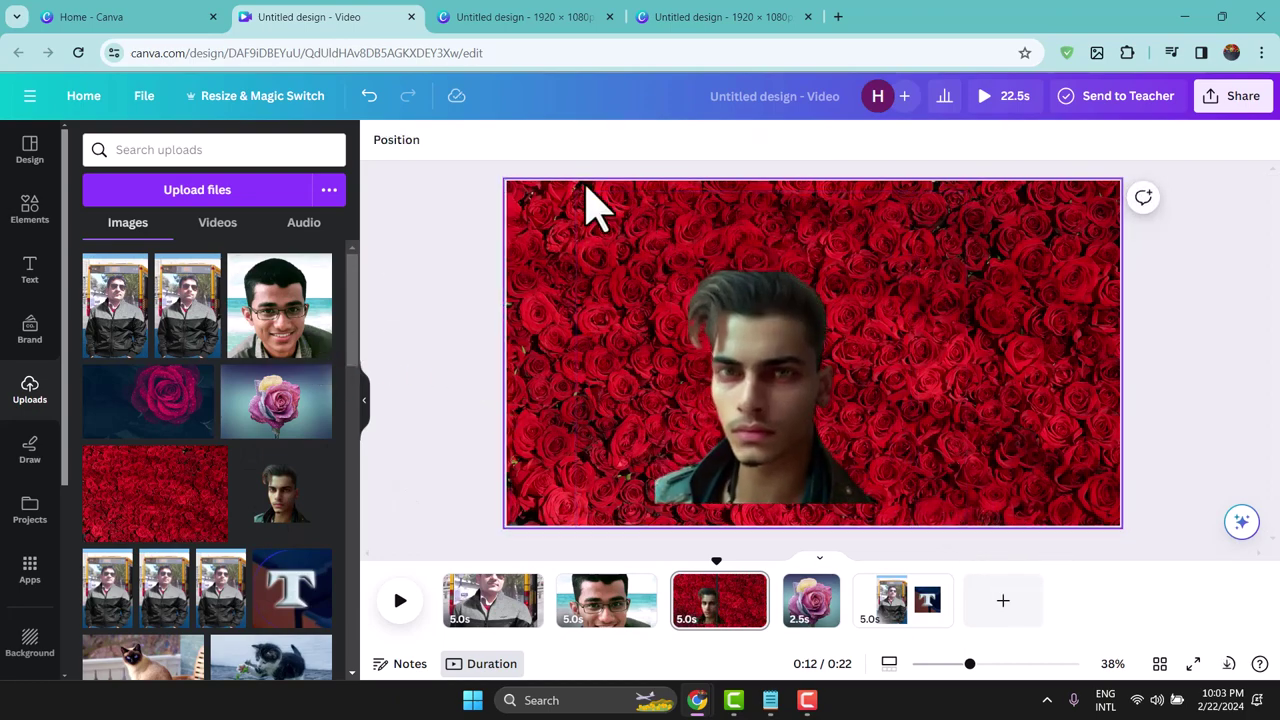
Step: Create a custom animation for the cutout portrait by tracing a movement path across the red roses page, keeping the Original movement style
{"action": "left_click", "coordinate": [703, 366]}
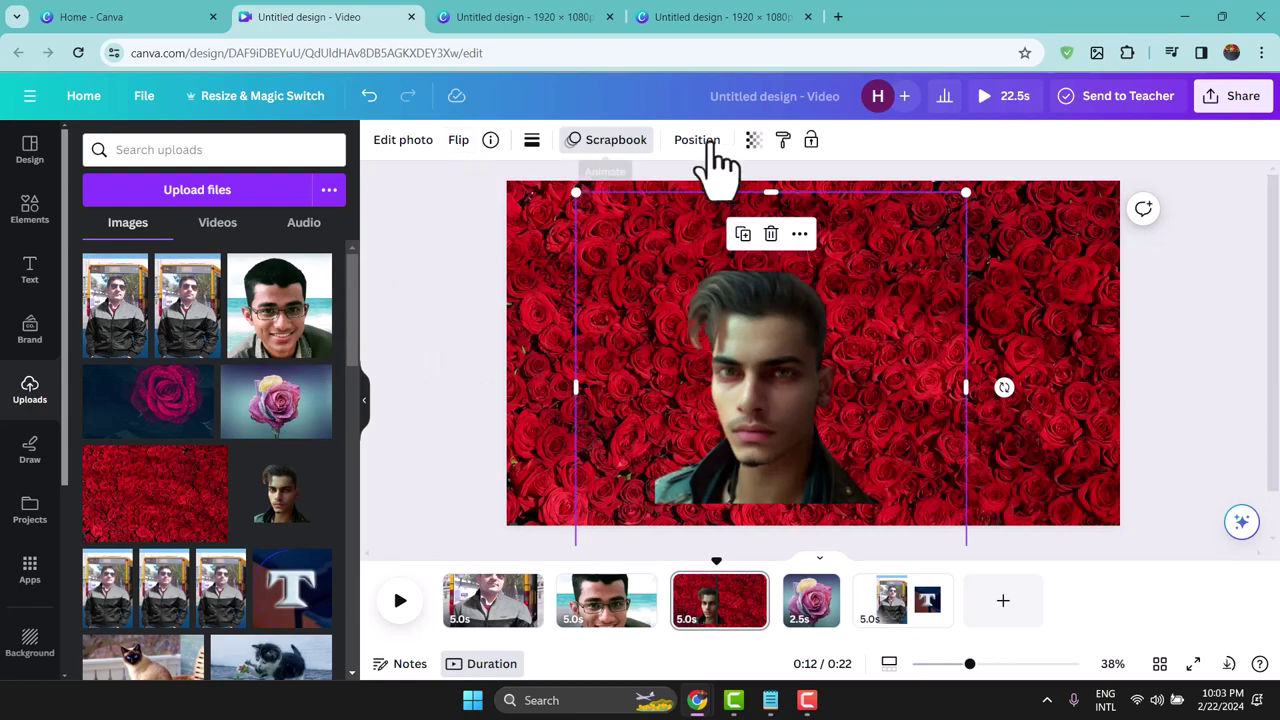
{"action": "left_click", "coordinate": [600, 140]}
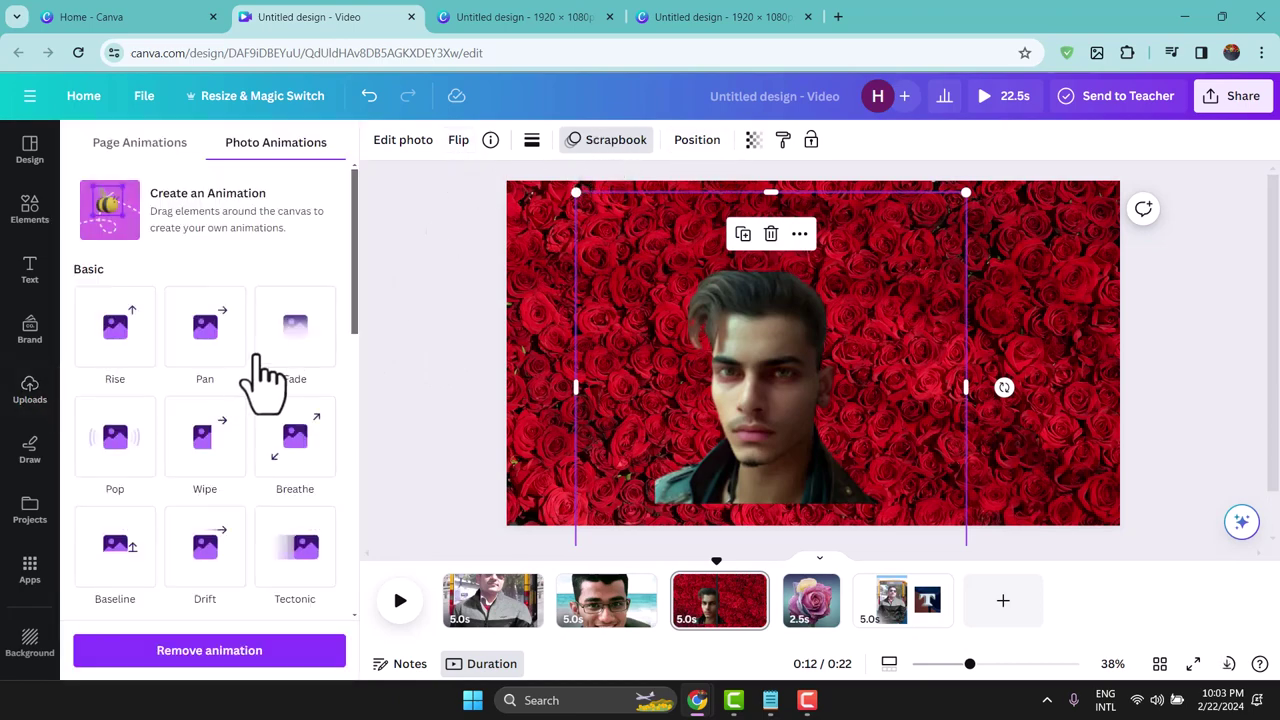
{"action": "scroll", "coordinate": [266, 386], "scroll_direction": "down", "scroll_amount": 3}
{"action": "scroll", "coordinate": [266, 410], "scroll_direction": "up", "scroll_amount": 3}
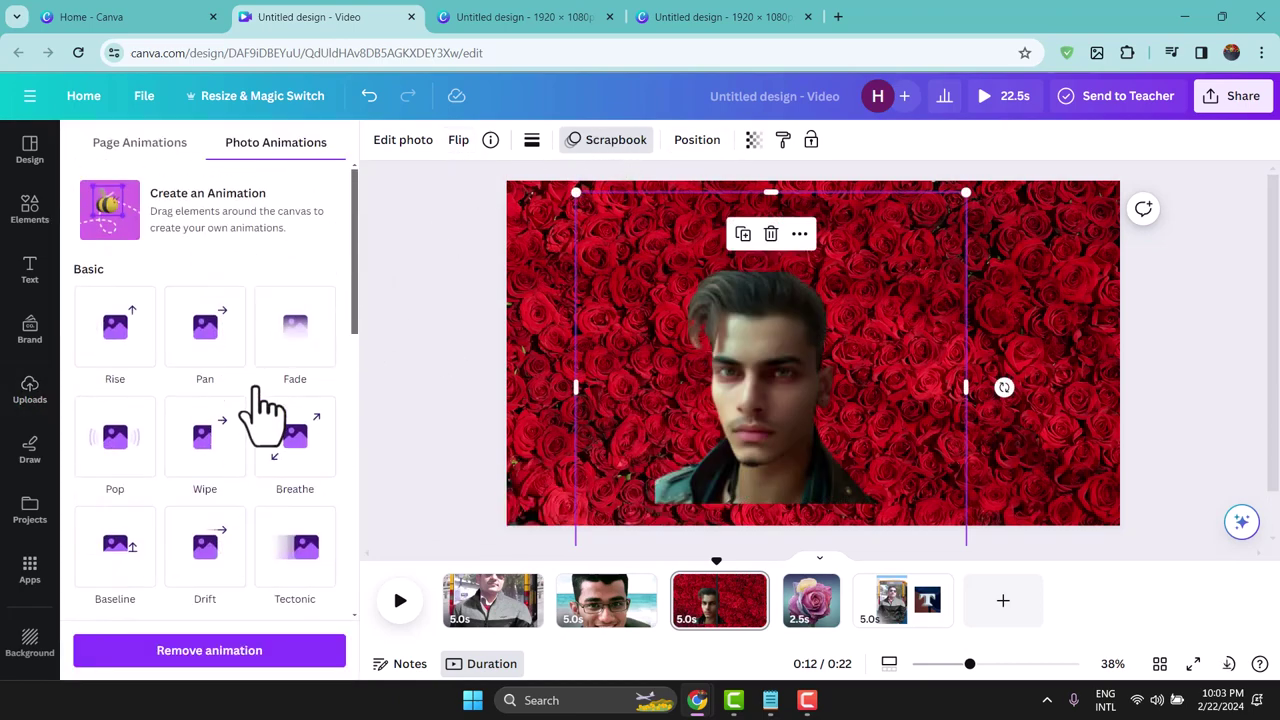
{"action": "left_click", "coordinate": [212, 216]}
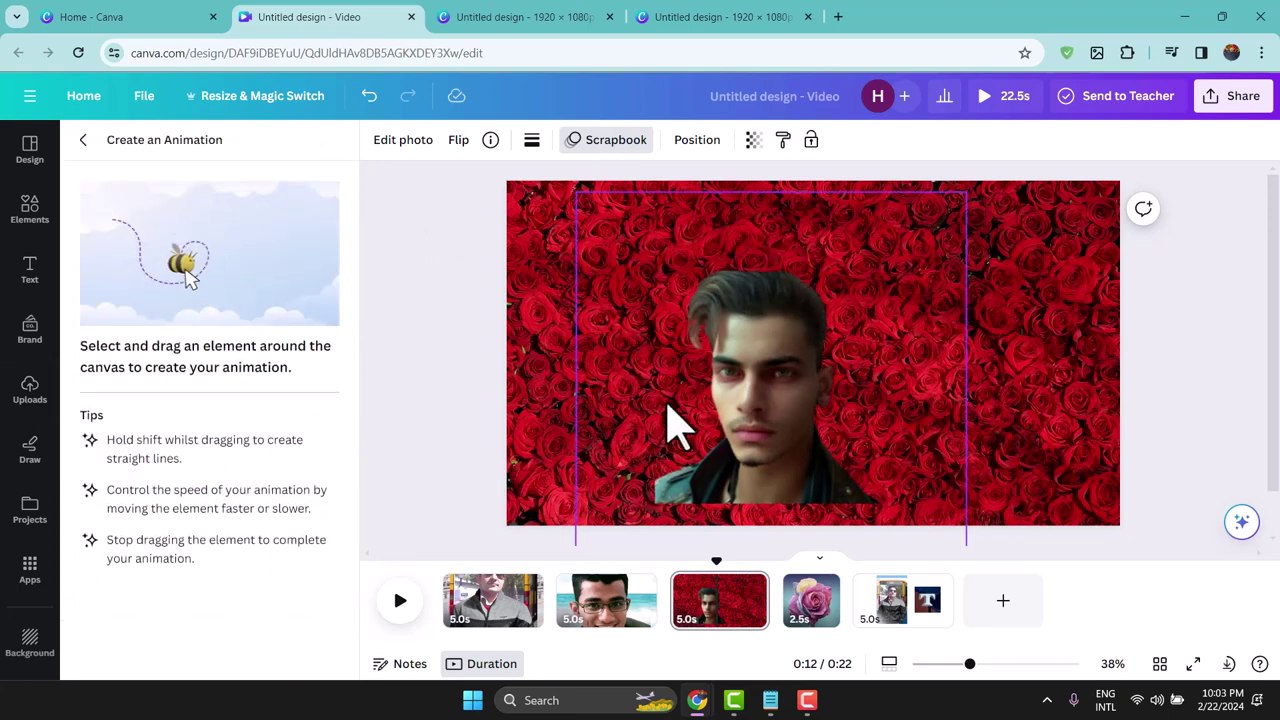
{"action": "mouse_move", "coordinate": [771, 386]}
{"action": "left_mouse_down"}
{"action": "mouse_move", "coordinate": [577, 278]}
{"action": "mouse_move", "coordinate": [636, 257]}
{"action": "mouse_move", "coordinate": [824, 294]}
{"action": "mouse_move", "coordinate": [982, 381]}
{"action": "mouse_move", "coordinate": [965, 292]}
{"action": "mouse_move", "coordinate": [1141, 254]}
{"action": "mouse_move", "coordinate": [1070, 268]}
{"action": "left_mouse_up"}
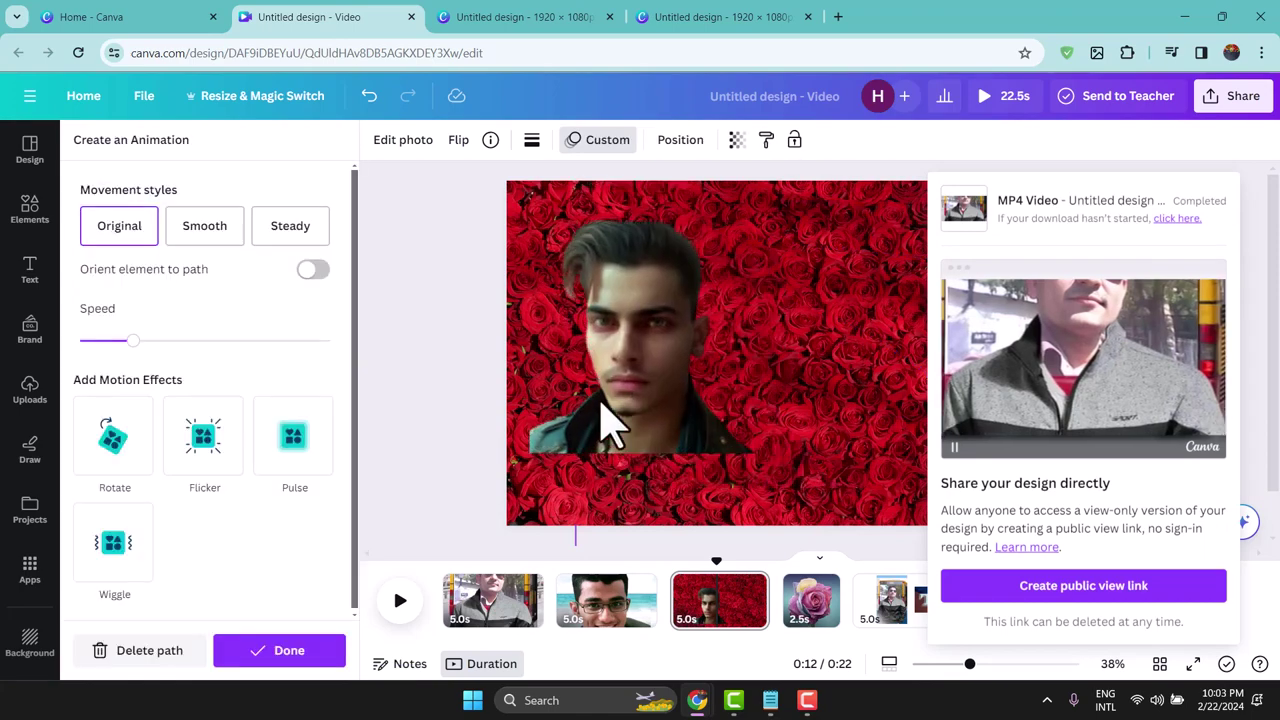
{"action": "left_click", "coordinate": [432, 370]}
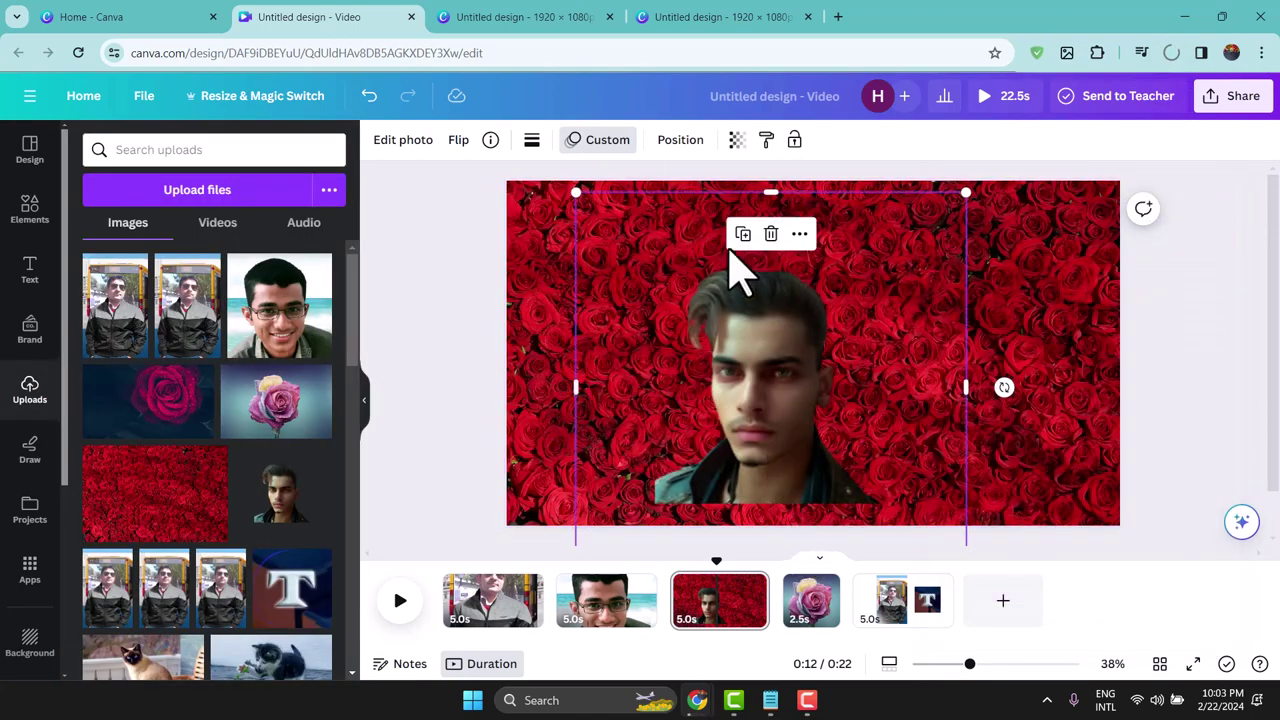
Step: Play the slideshow from the red roses page to check the portrait's custom animation, leaving the next page's photo uncropped
{"action": "left_click", "coordinate": [404, 604]}
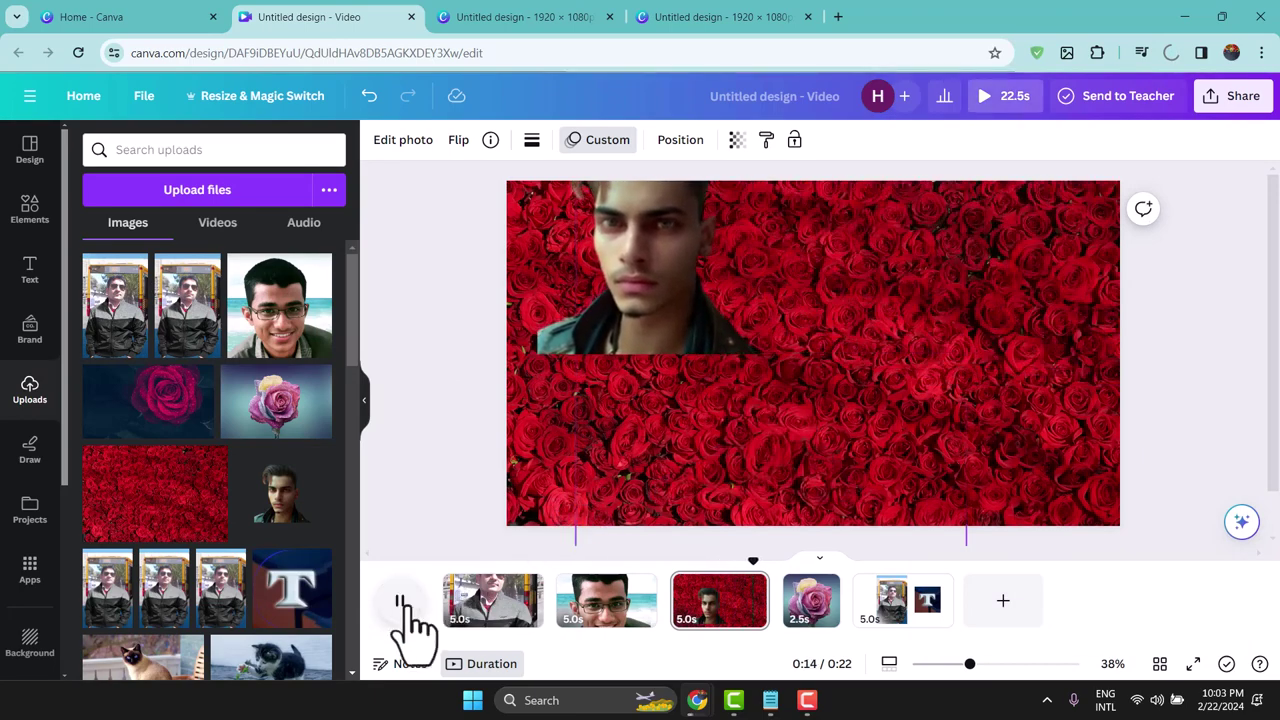
{"action": "left_click", "coordinate": [402, 604]}
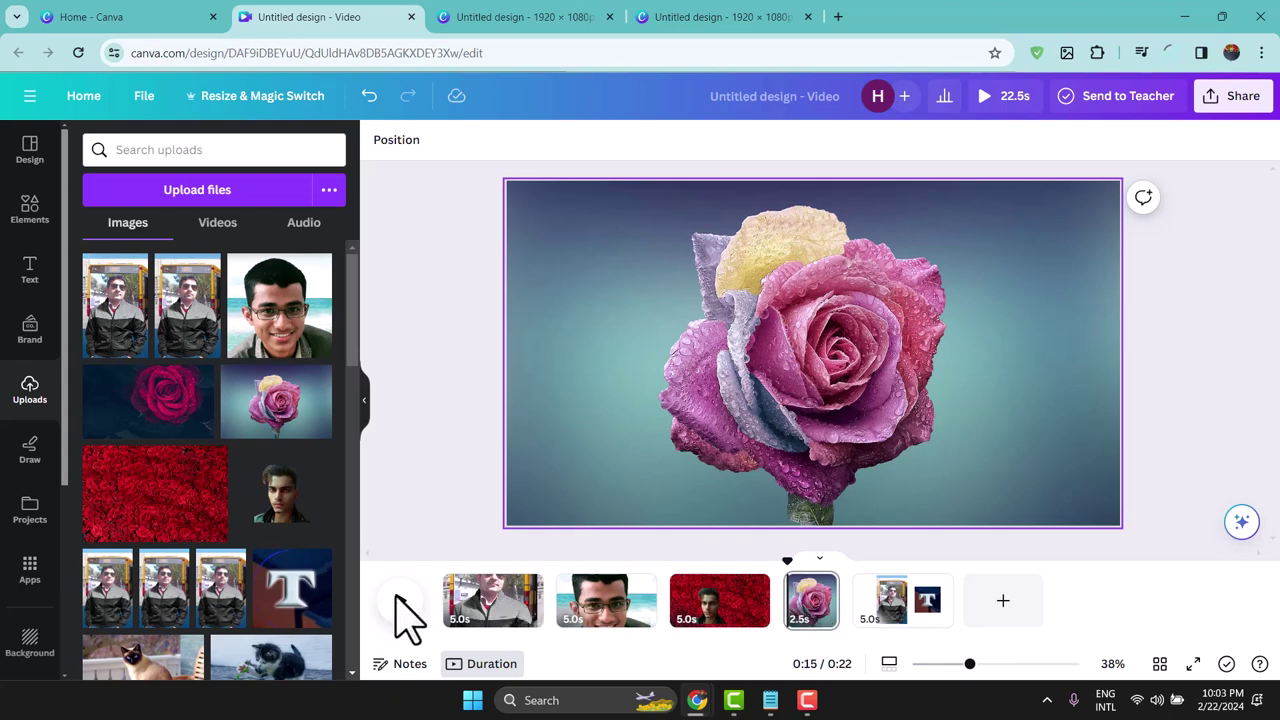
{"action": "double_click", "coordinate": [486, 228]}
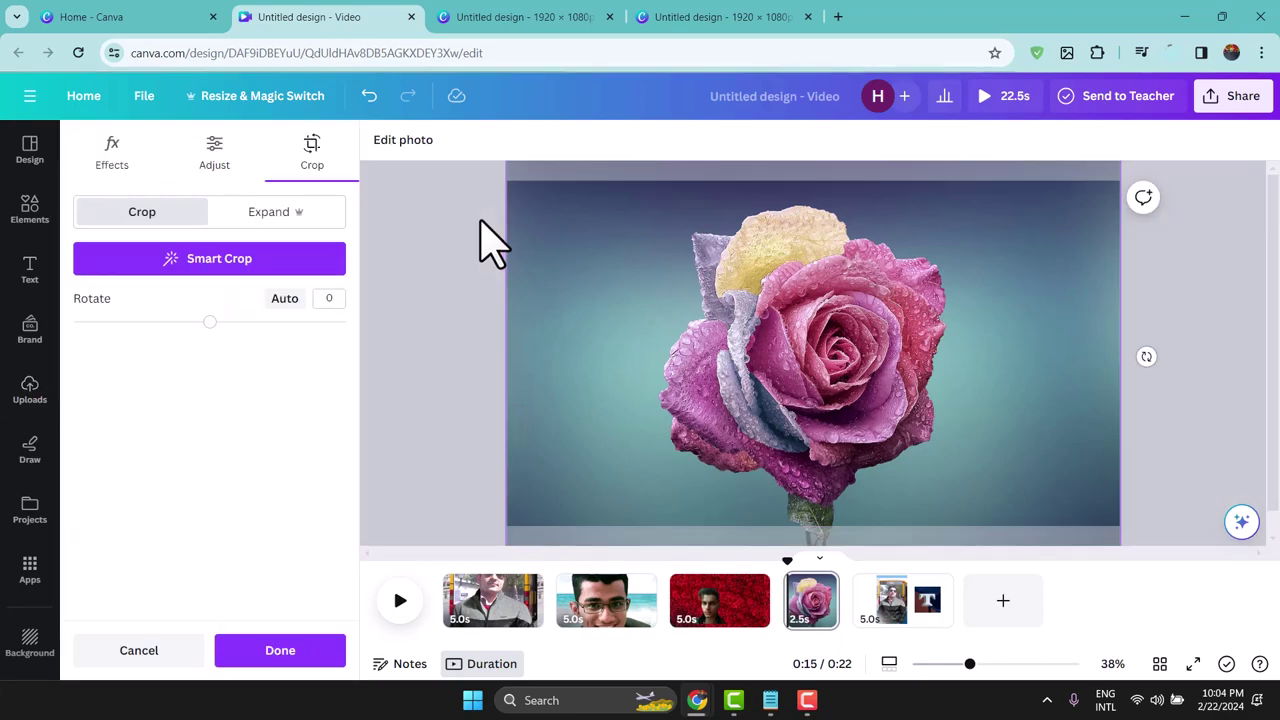
{"action": "left_click", "coordinate": [486, 240]}
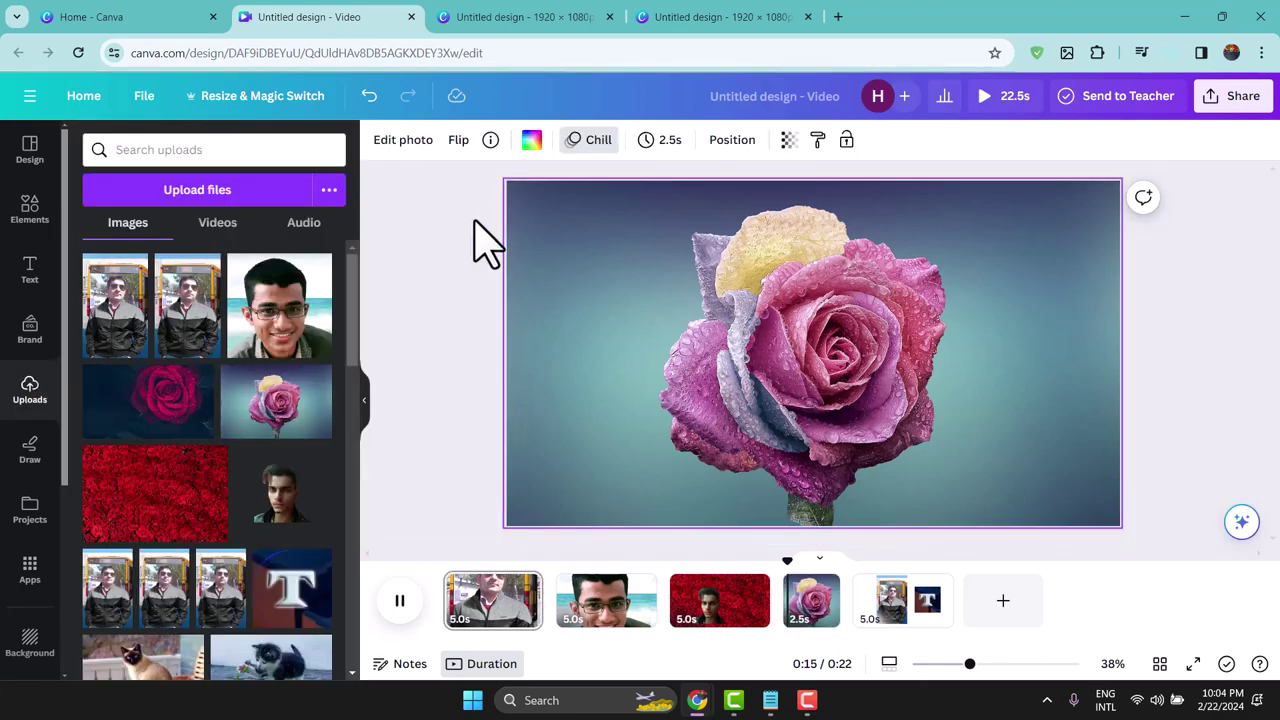